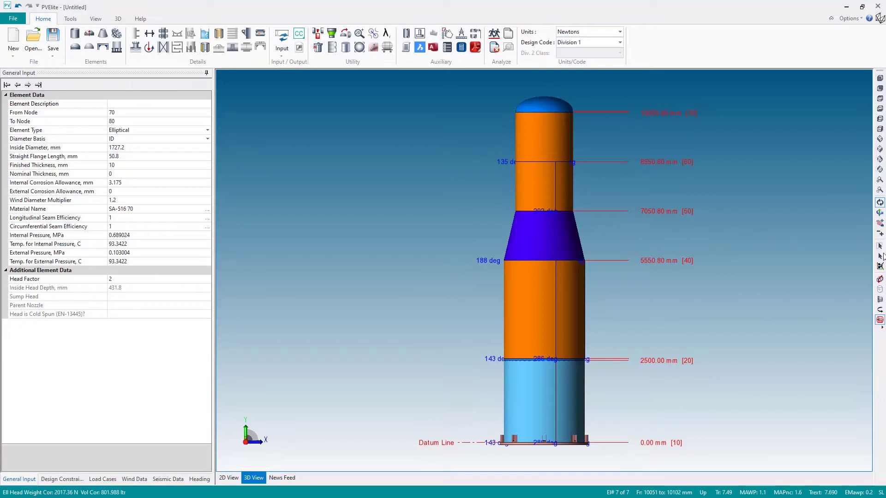
- Select the cone and set its 'To' end inside diameter to 1250 mm
{"action": "left_click", "coordinate": [880, 257]}
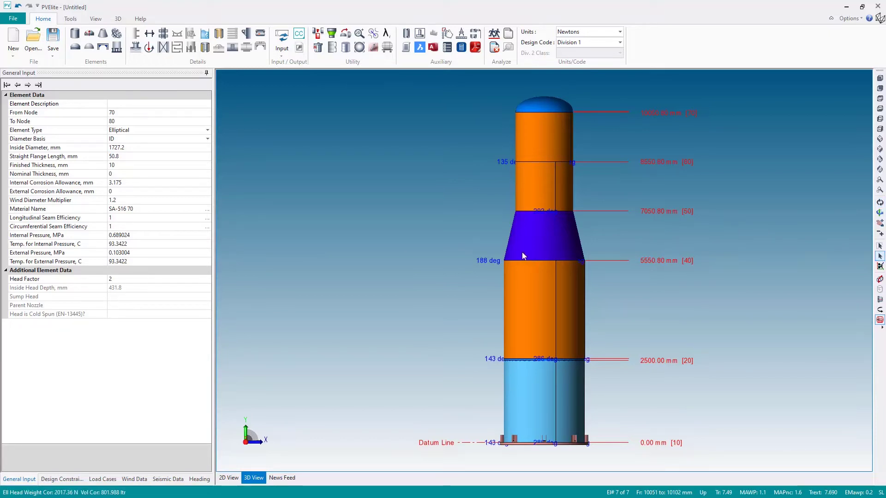
{"action": "left_click", "coordinate": [534, 245]}
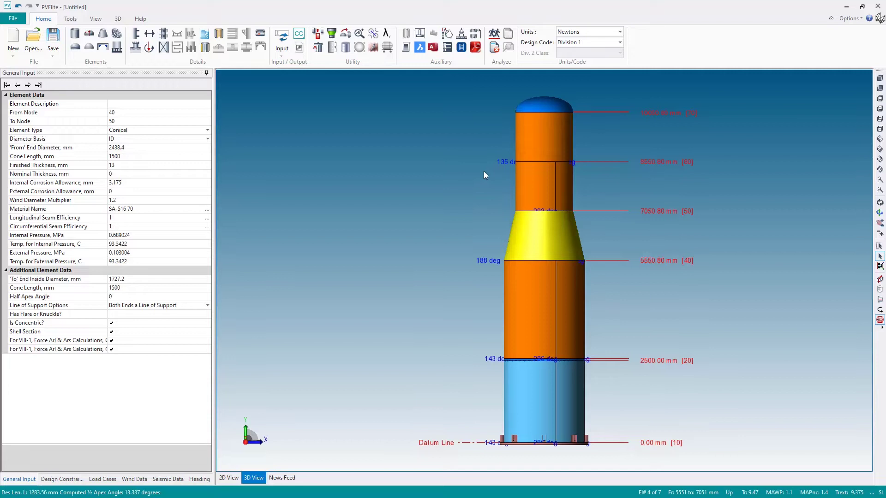
{"action": "left_click", "coordinate": [69, 280]}
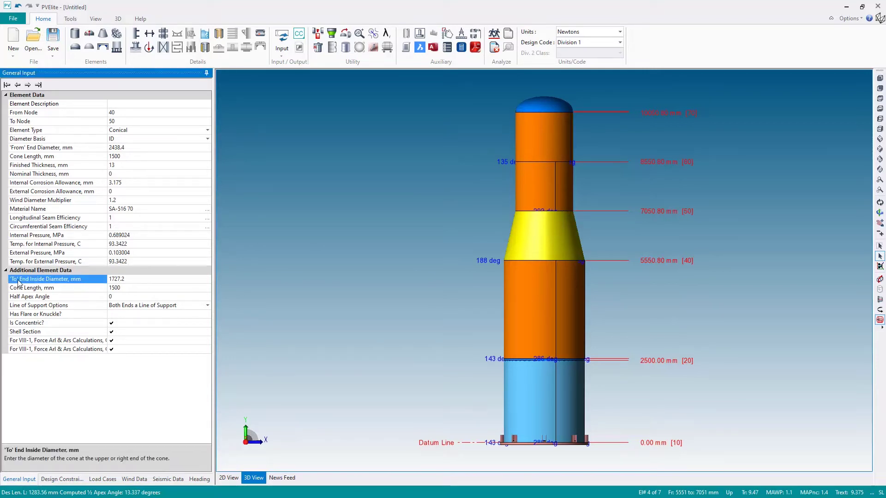
{"action": "left_click", "coordinate": [130, 281]}
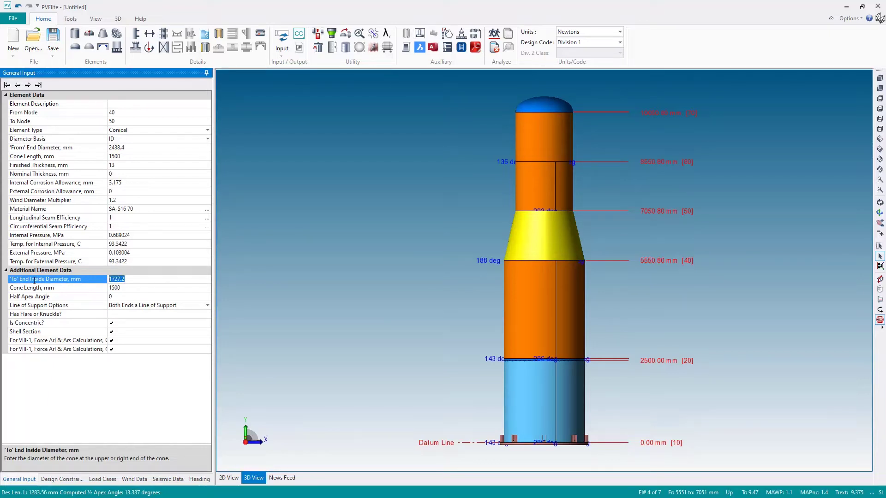
{"action": "type", "text": "1250"}
{"action": "key", "text": "Return"}
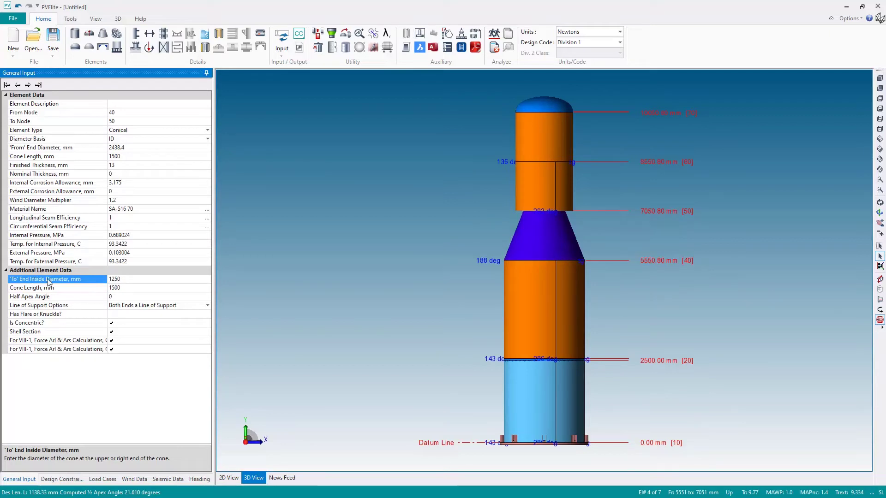
{"action": "left_click", "coordinate": [555, 194]}
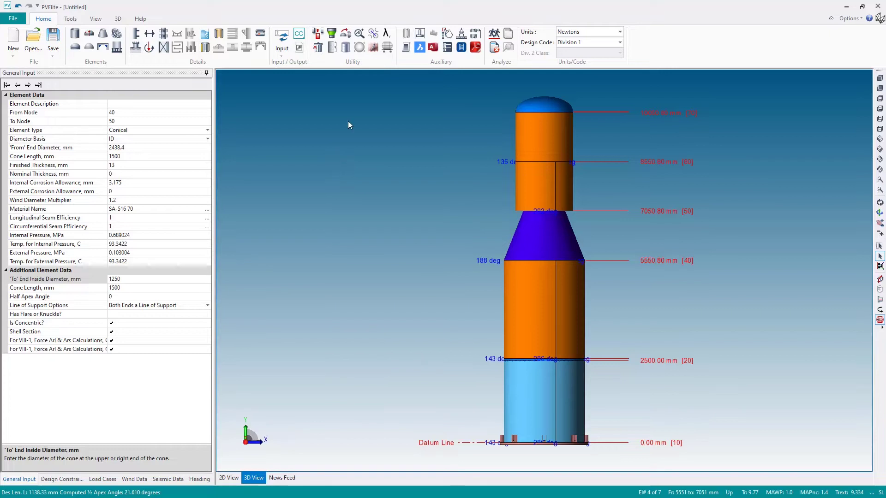
- Propagate the 1250 mm diameter upward, then check both upper cylinders and the cone
{"action": "left_click", "coordinate": [332, 34]}
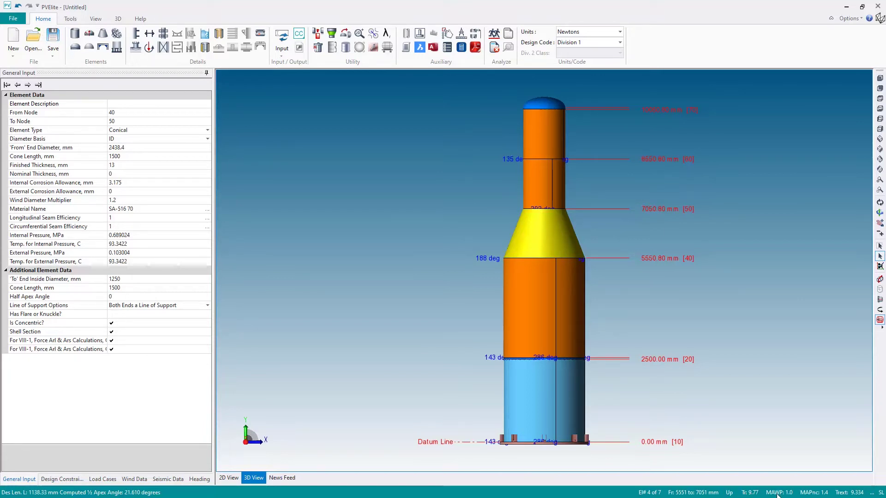
{"action": "left_click", "coordinate": [543, 186]}
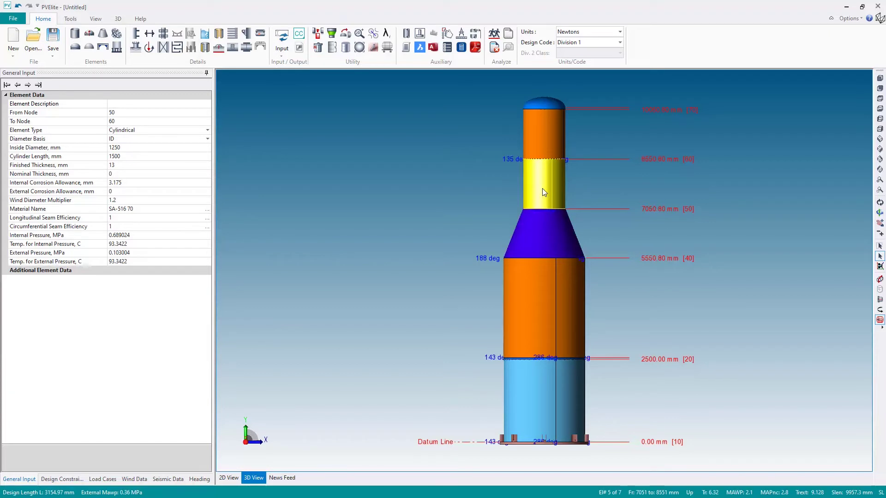
{"action": "left_click", "coordinate": [546, 152]}
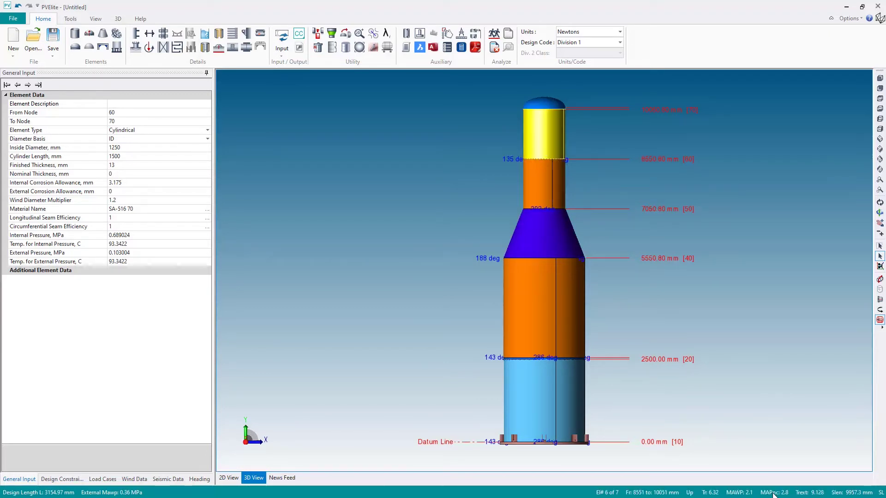
{"action": "left_click", "coordinate": [544, 232]}
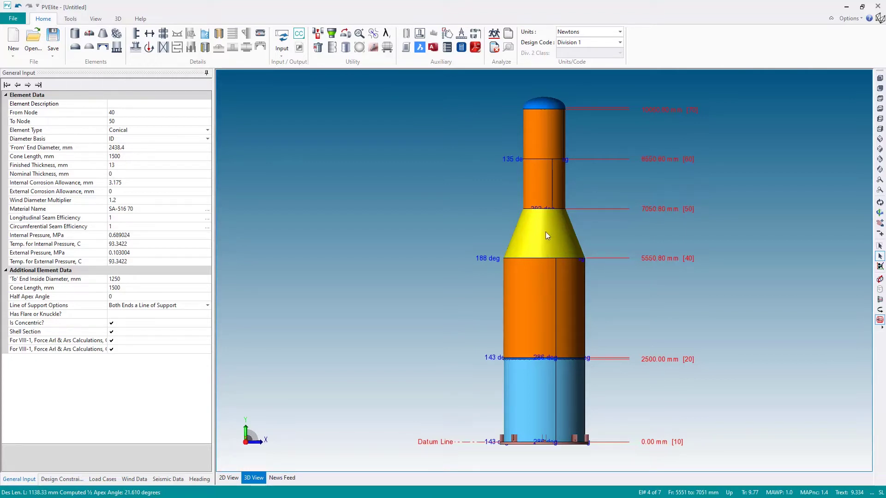
- Change the cone's finished thickness from 13 mm to 10 mm
{"action": "left_click", "coordinate": [119, 167]}
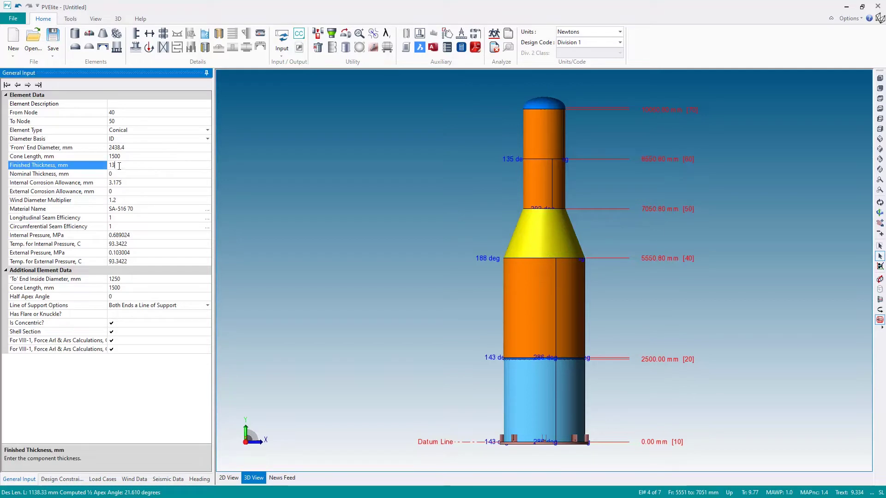
{"action": "double_click", "coordinate": [119, 166]}
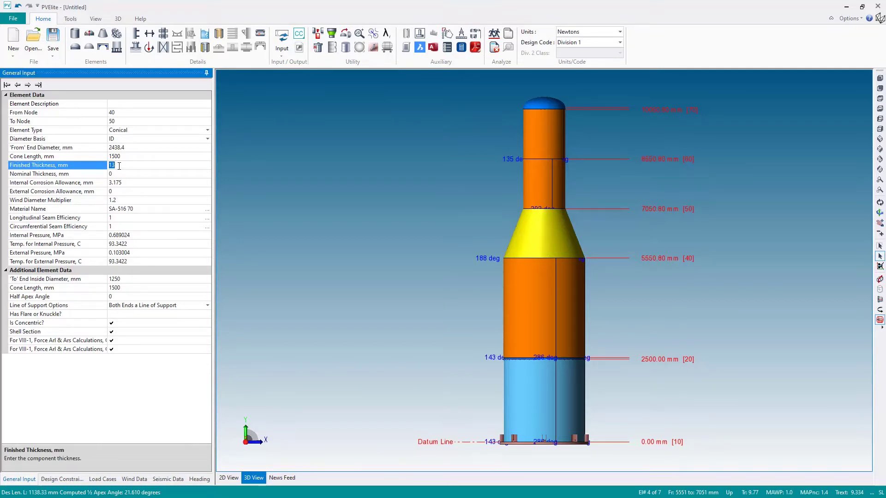
{"action": "left_click", "coordinate": [298, 238]}
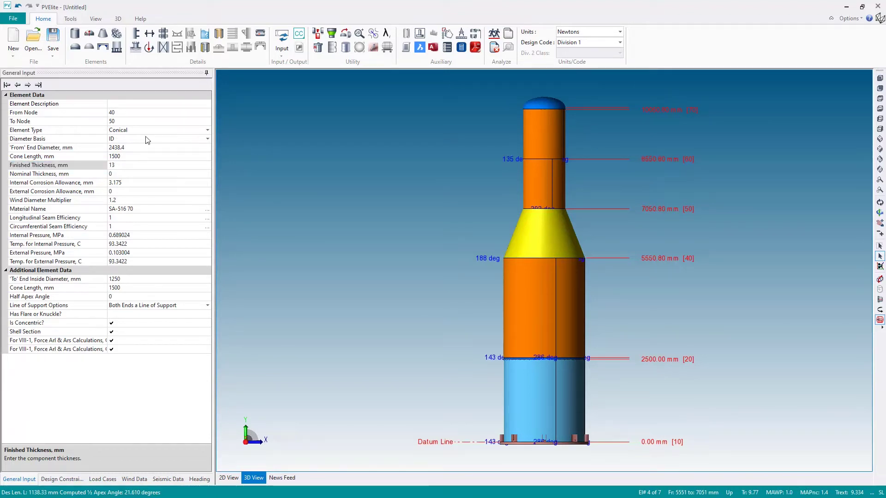
{"action": "double_click", "coordinate": [116, 165]}
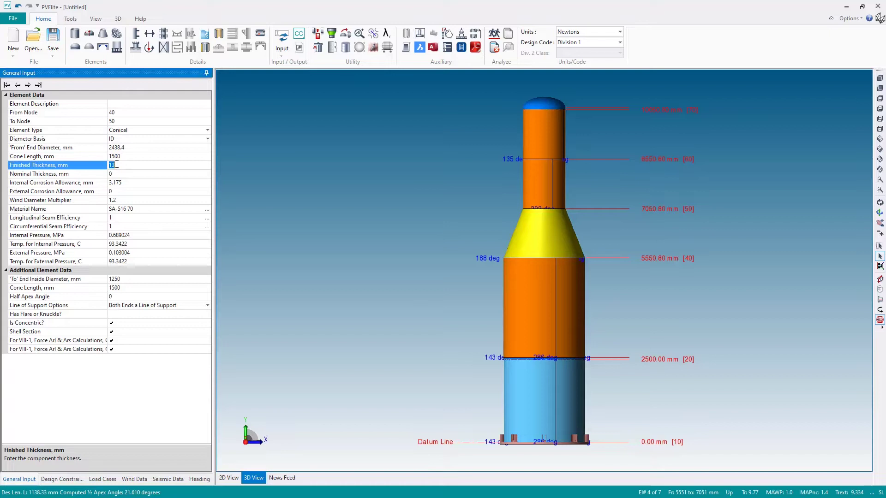
{"action": "type", "text": "10"}
{"action": "key", "text": "Return"}
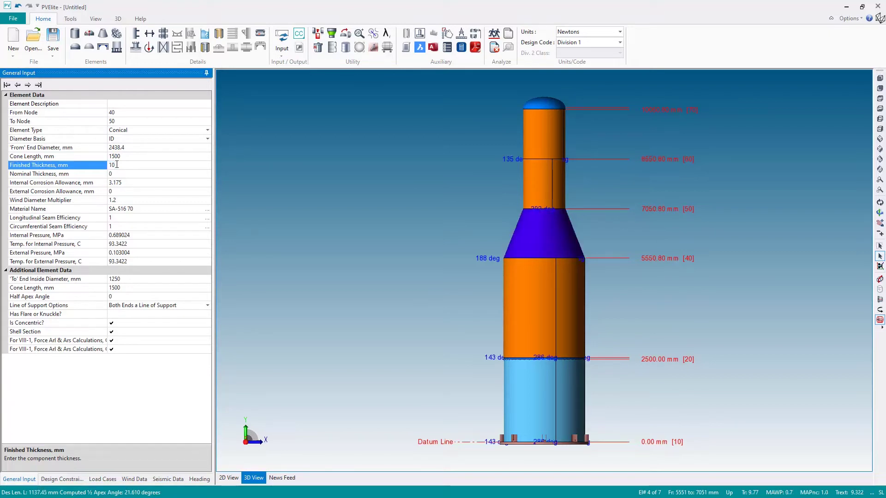
- Compare the cone with the two cylinders above it, which are still 13 mm thick
{"action": "left_click", "coordinate": [556, 237]}
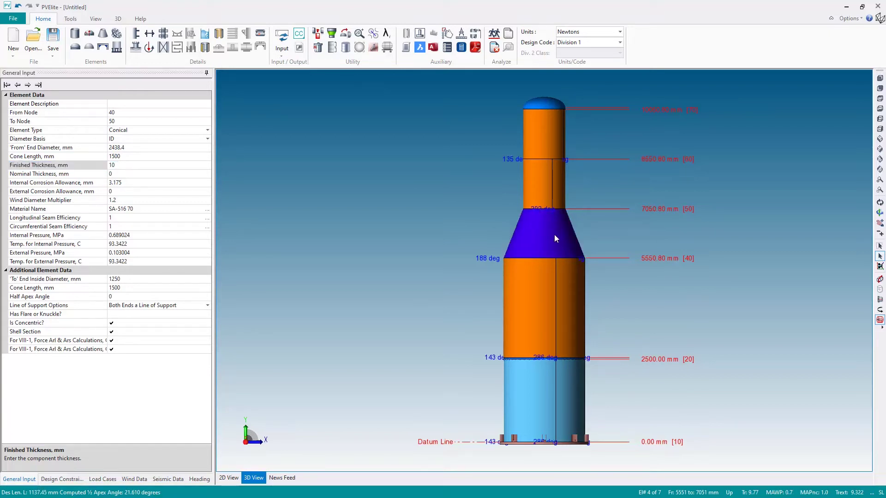
{"action": "left_click", "coordinate": [555, 234]}
{"action": "left_click", "coordinate": [540, 188]}
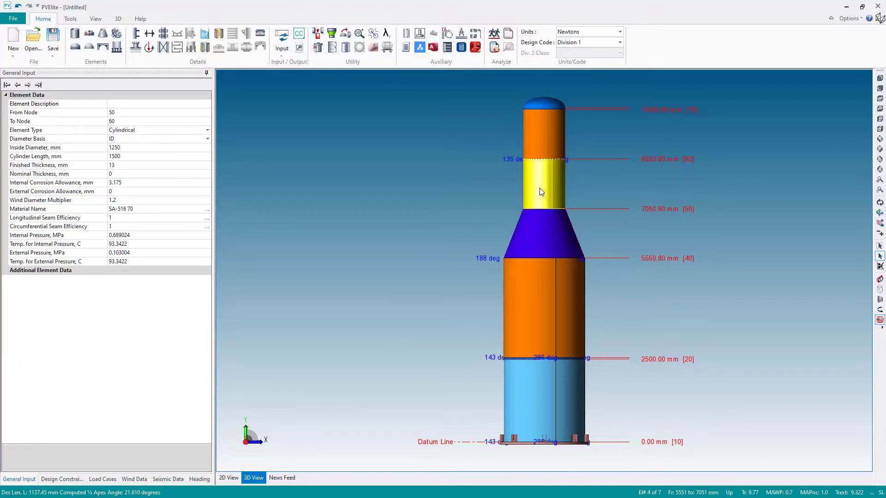
{"action": "left_click", "coordinate": [537, 146]}
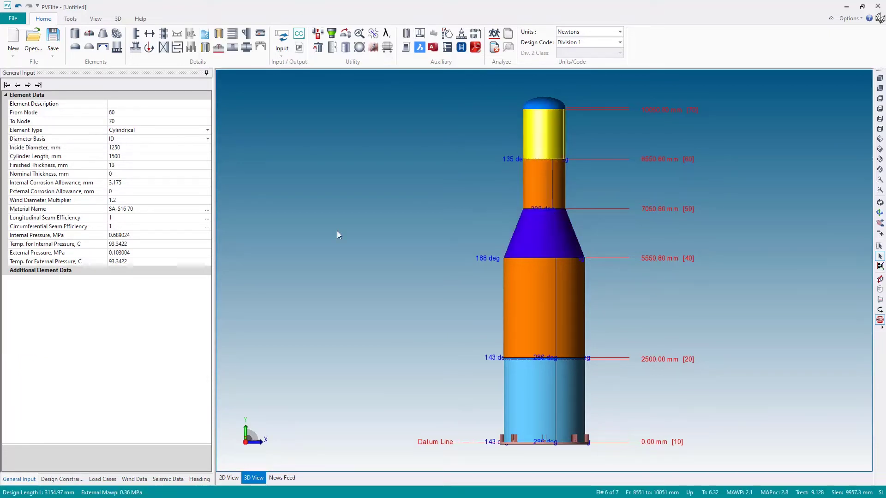
{"action": "left_click", "coordinate": [532, 245]}
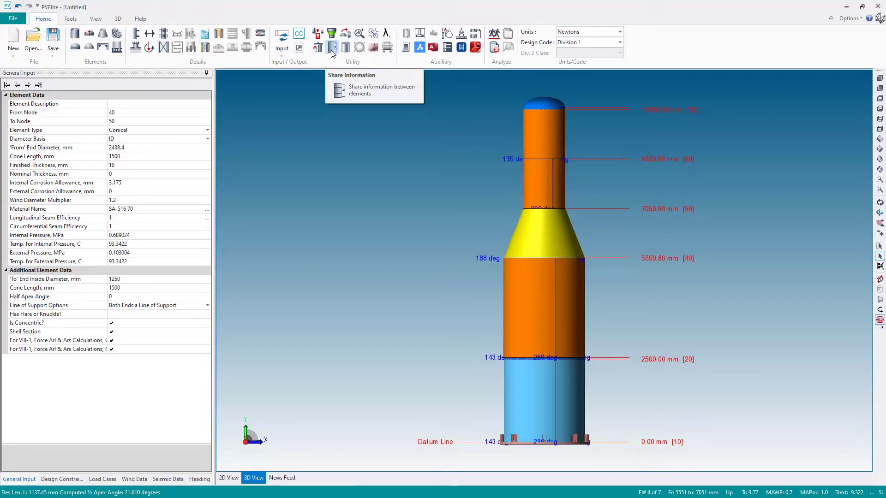
- Share Finished Thickness from node 40 to 70, then confirm the cylinder above shows 10 mm
{"action": "left_click", "coordinate": [331, 47]}
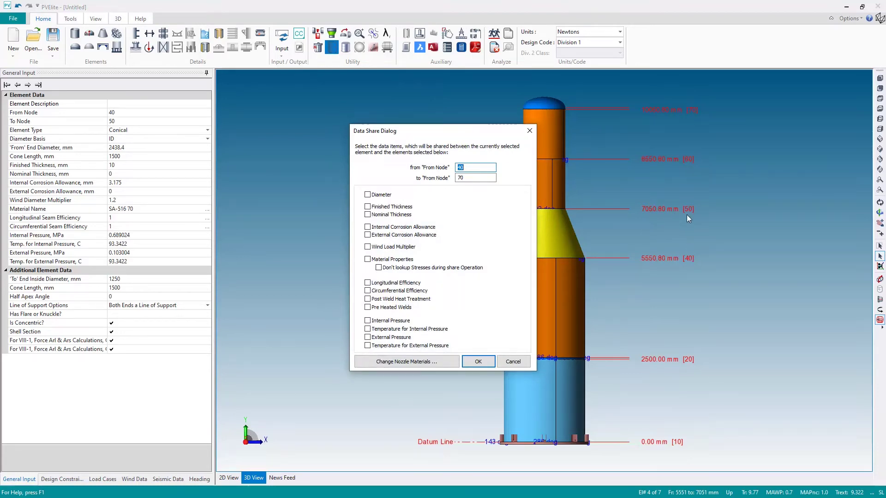
{"action": "left_click", "coordinate": [476, 166]}
{"action": "left_click", "coordinate": [367, 207]}
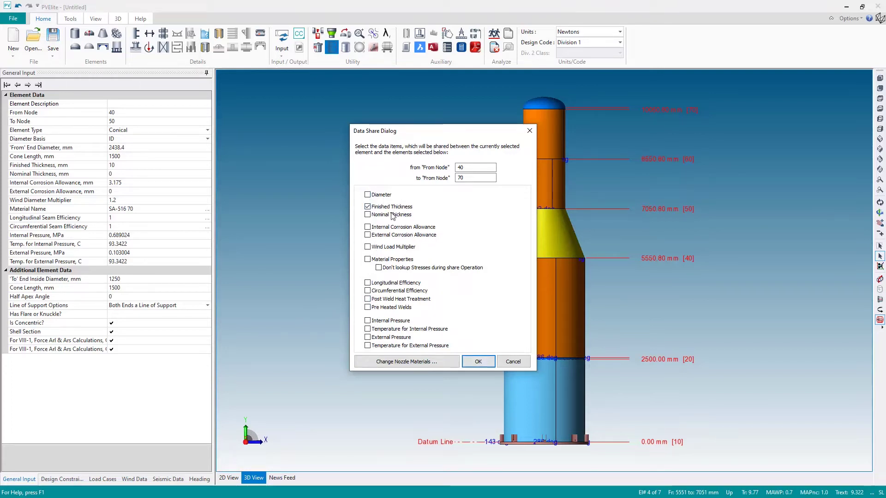
{"action": "left_click", "coordinate": [478, 362]}
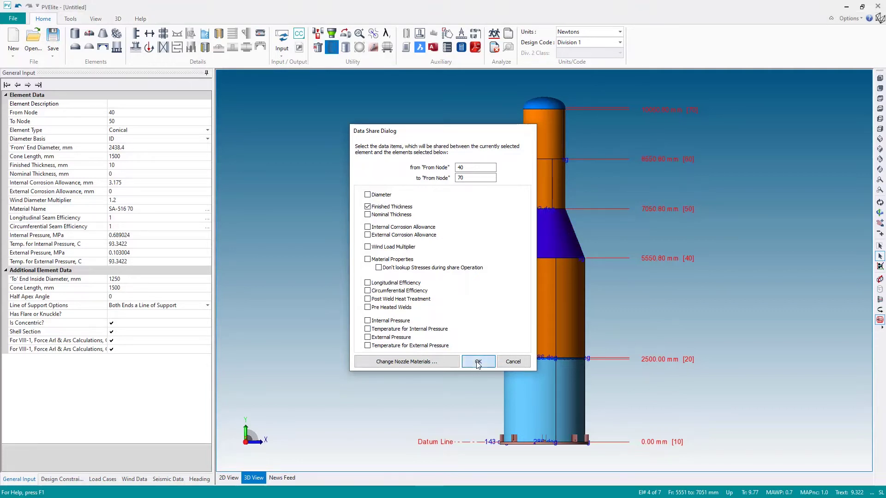
{"action": "left_click", "coordinate": [538, 191]}
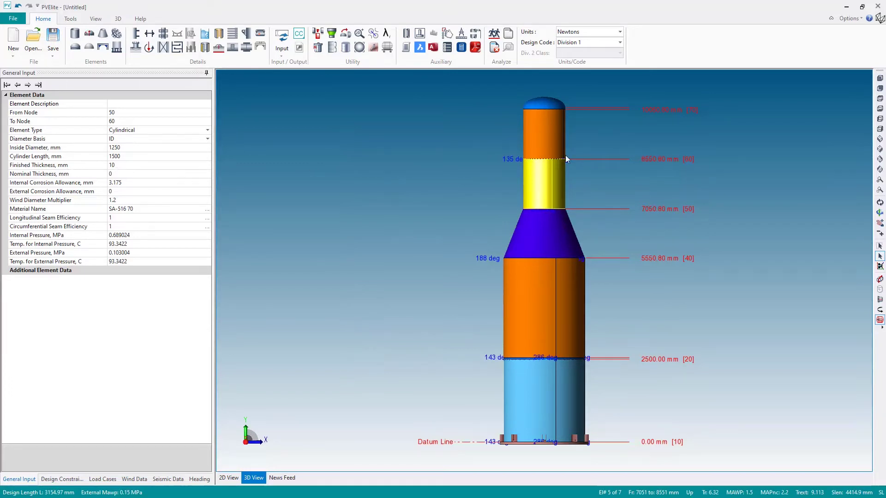
- Check the top cylinder and cone, then select the top elliptical head (element 7, nodes 70–80)
{"action": "left_click", "coordinate": [549, 145]}
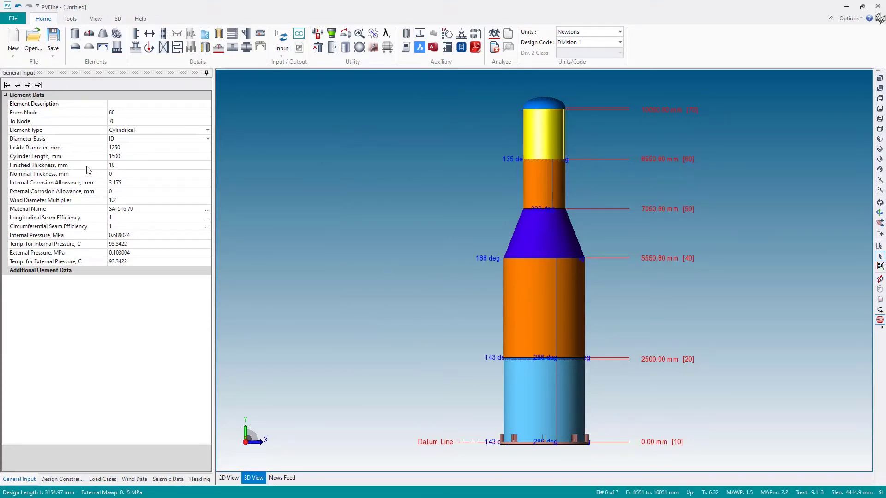
{"action": "left_click", "coordinate": [545, 102]}
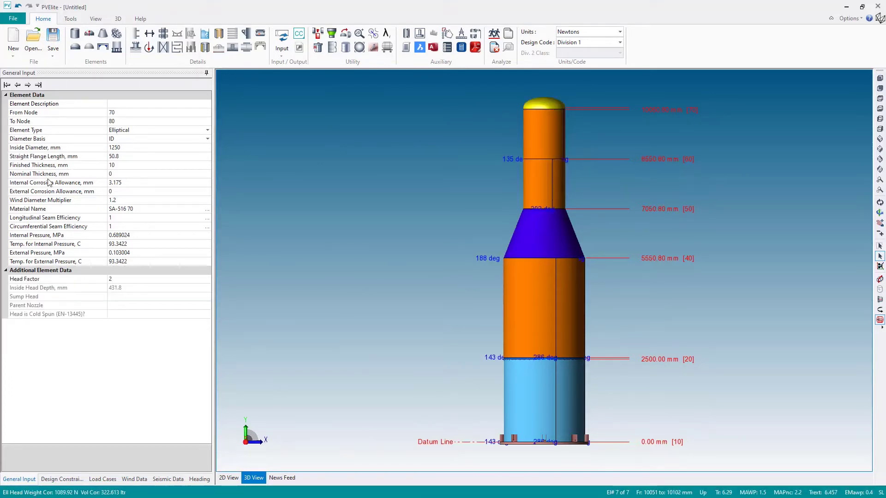
{"action": "left_click", "coordinate": [520, 229]}
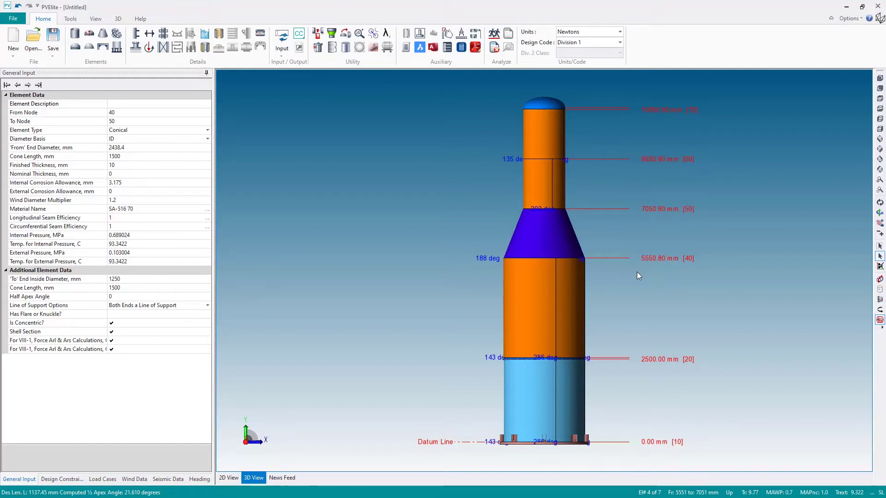
{"action": "left_click", "coordinate": [539, 107]}
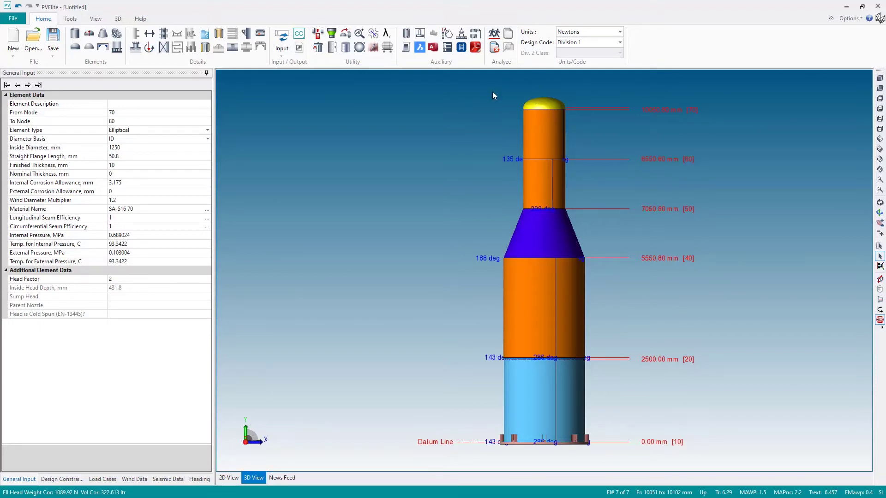
- Add a nozzle named NTop with a 350 mm diameter to the top head
{"action": "left_click", "coordinate": [135, 48]}
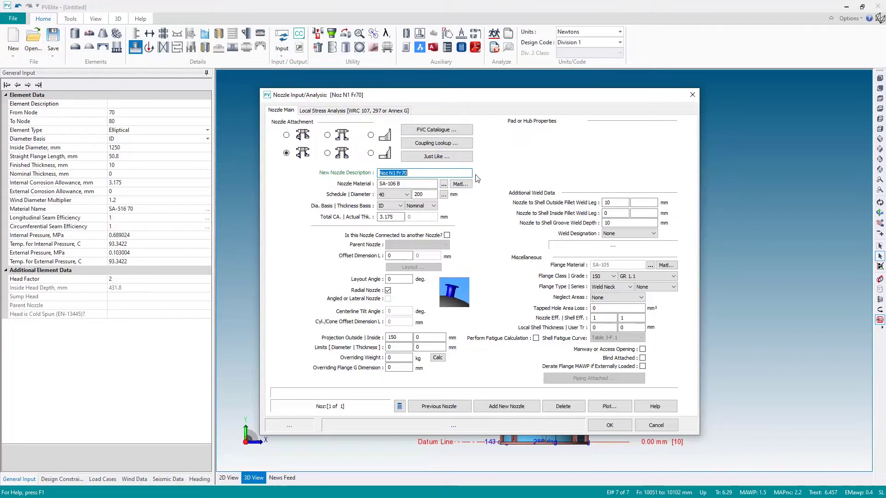
{"action": "type", "text": "NTop"}
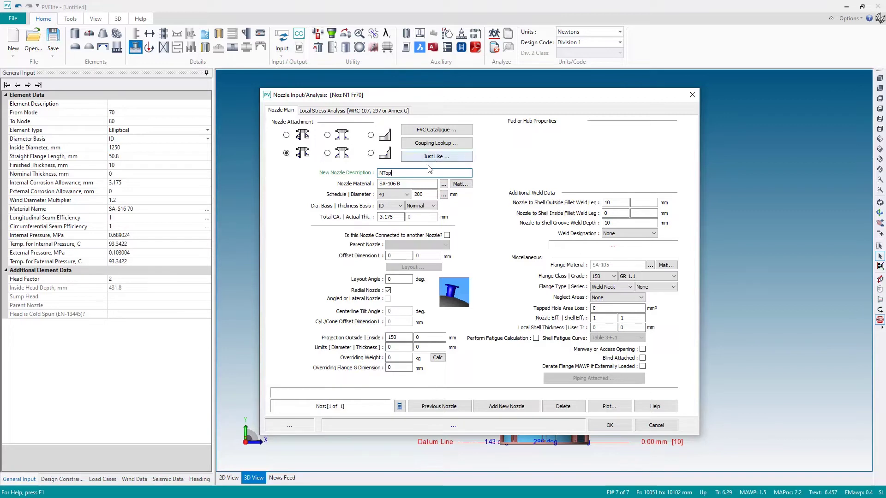
{"action": "left_click", "coordinate": [403, 183]}
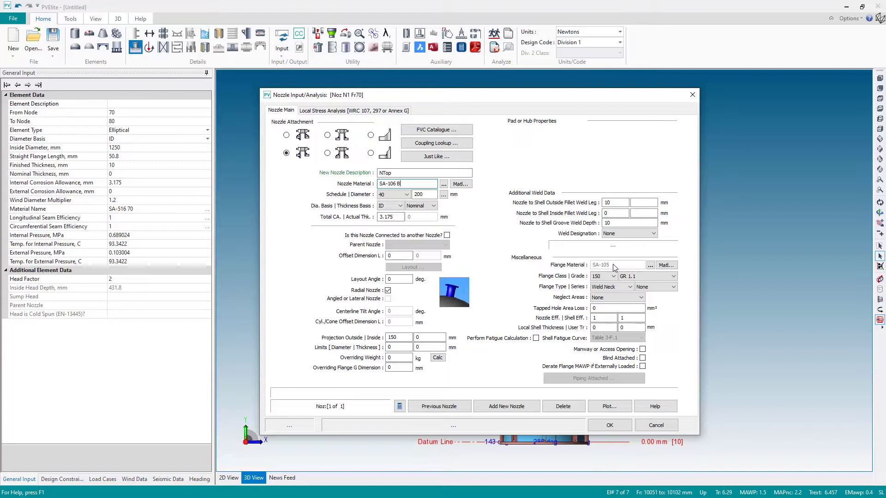
{"action": "left_click", "coordinate": [429, 195]}
{"action": "left_click", "coordinate": [443, 195]}
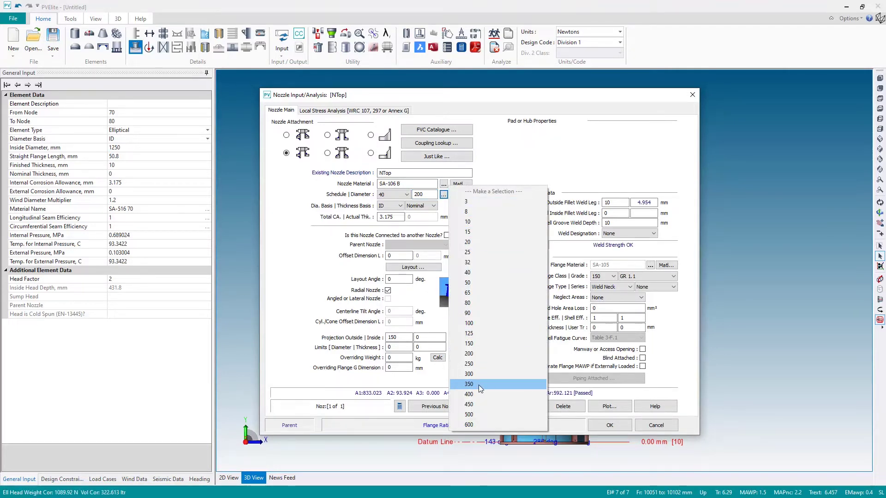
{"action": "left_click", "coordinate": [479, 385]}
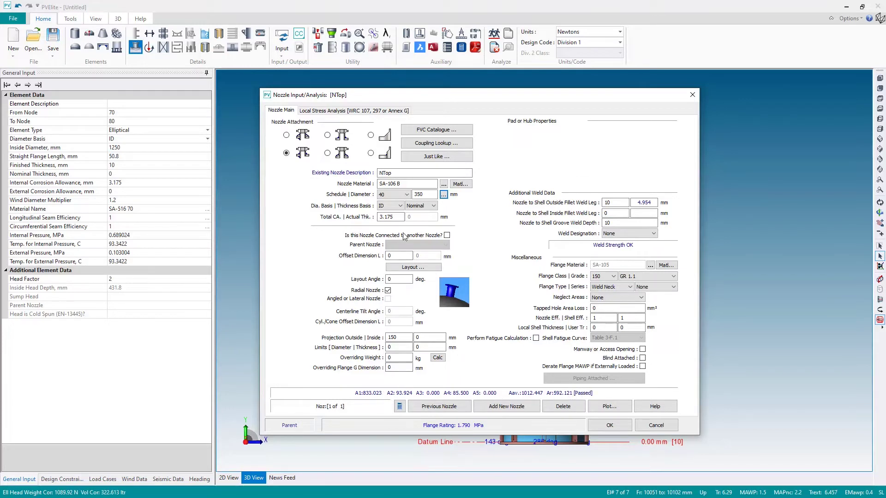
{"action": "left_click", "coordinate": [397, 256]}
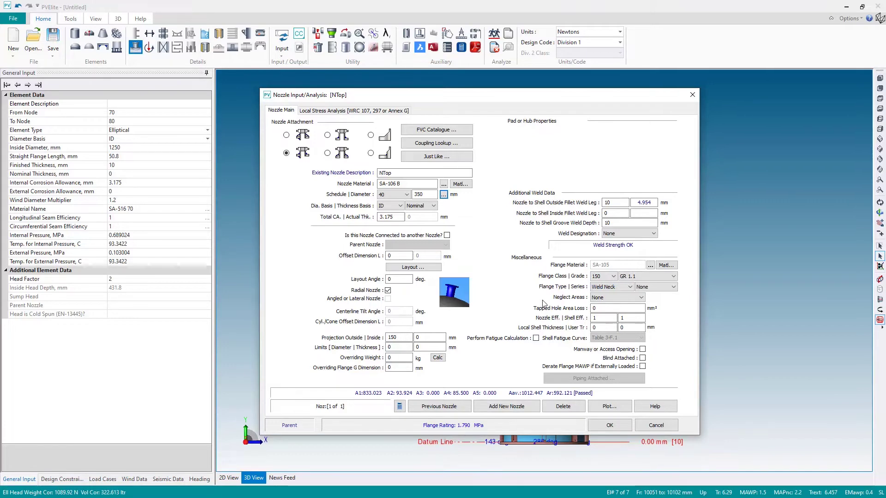
{"action": "left_click", "coordinate": [612, 426]}
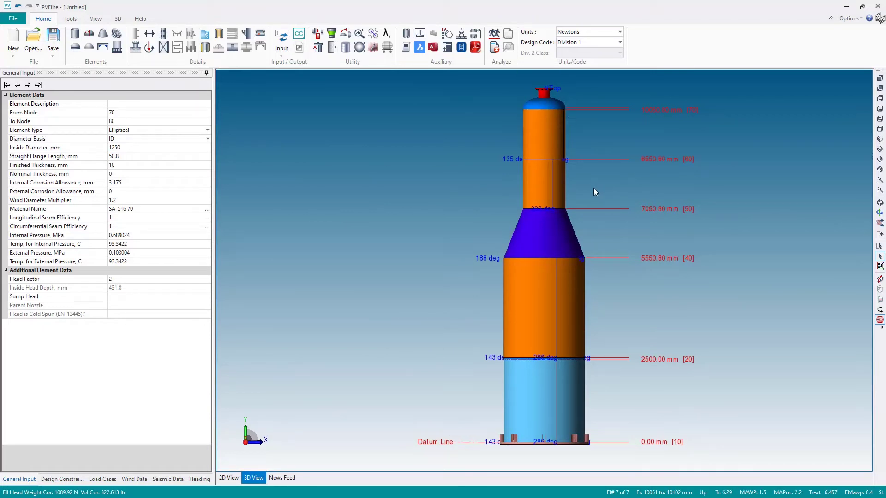
- Select the node 30–40 cylinder and begin a nozzle described as N1
{"action": "left_click", "coordinate": [565, 330]}
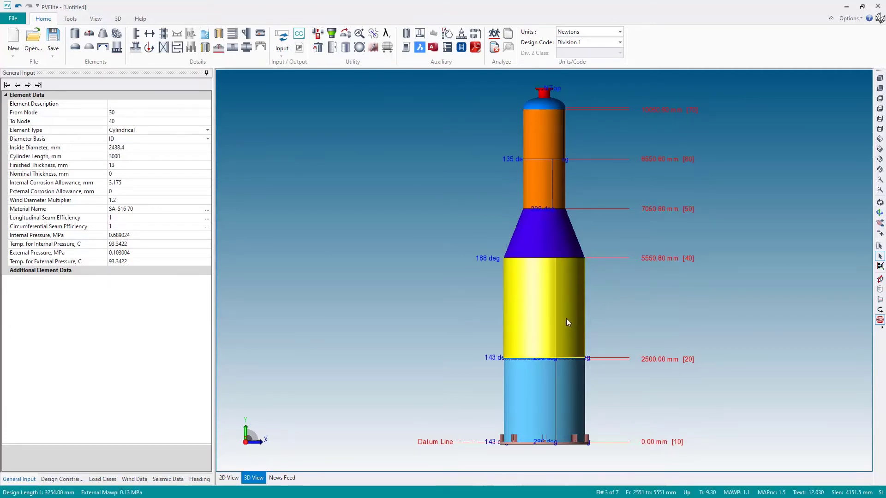
{"action": "left_click", "coordinate": [135, 47]}
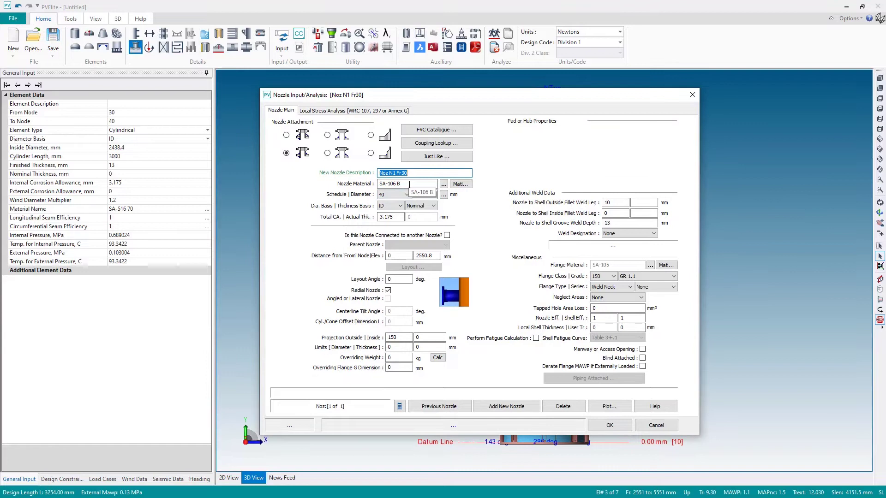
{"action": "type", "text": "N1"}
{"action": "left_click", "coordinate": [409, 184]}
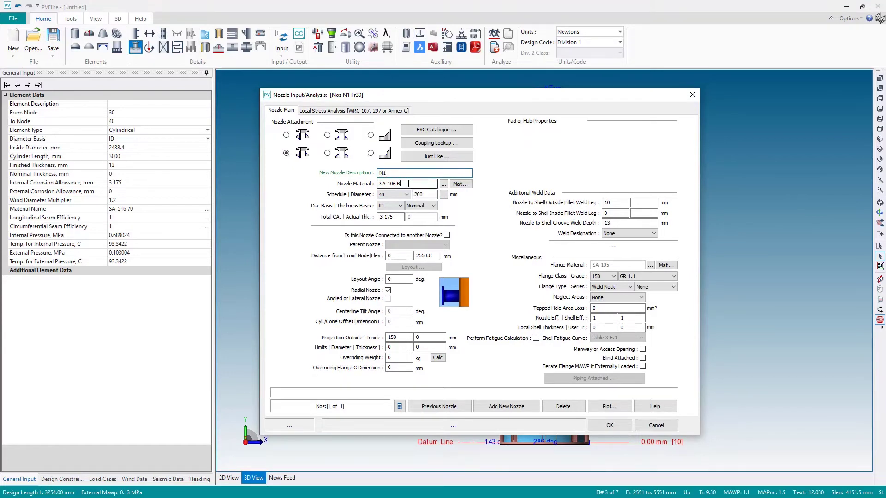
{"action": "left_click", "coordinate": [433, 174]}
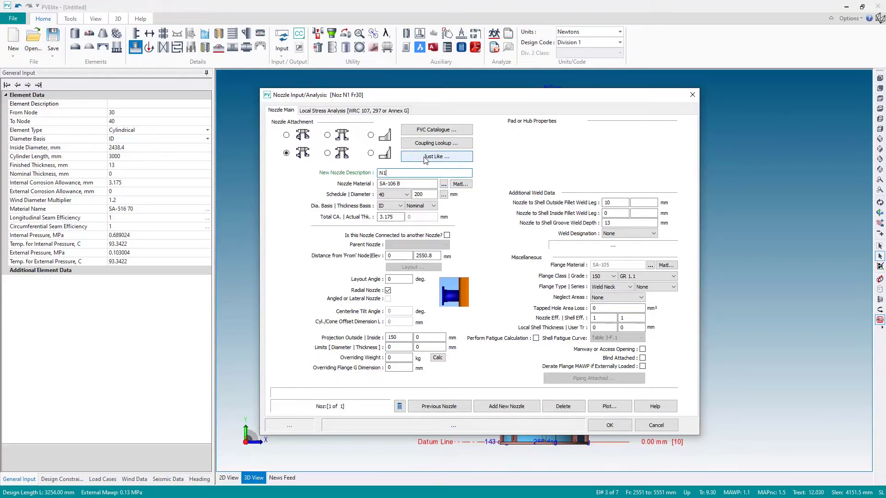
- Copy NTop's nozzle data into N1 with Just Like and recalculate
{"action": "left_click", "coordinate": [442, 159]}
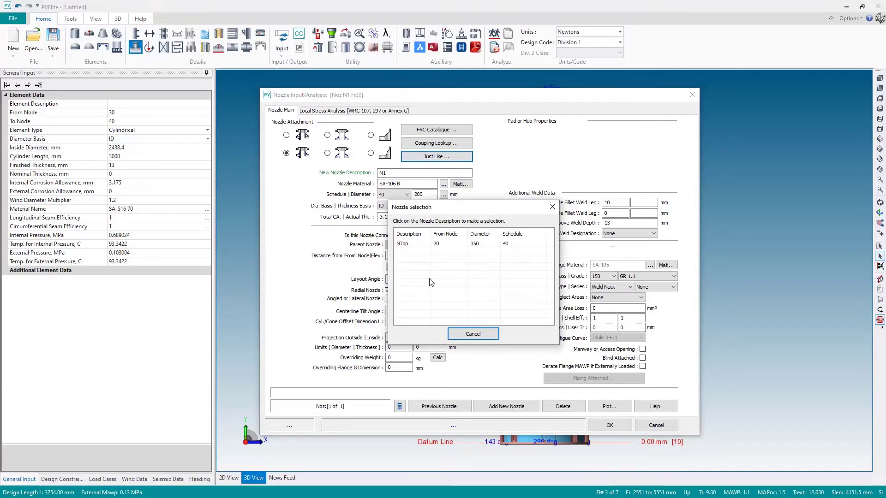
{"action": "left_click", "coordinate": [413, 244]}
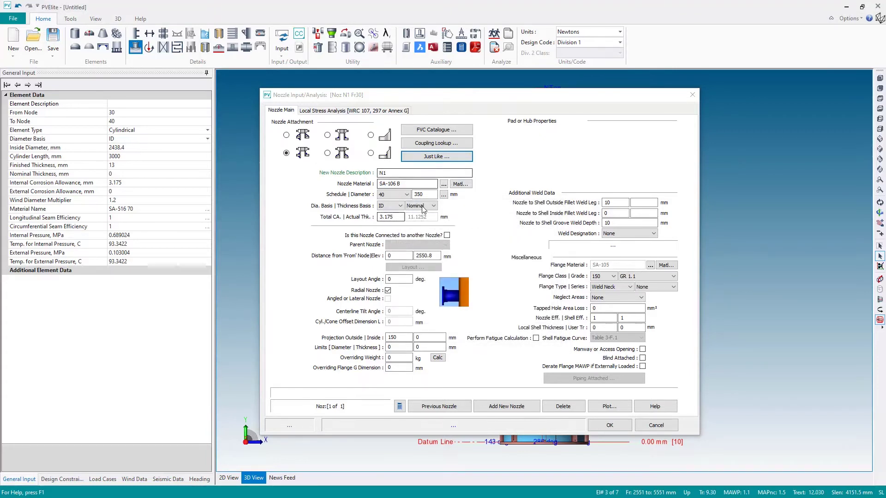
{"action": "left_click", "coordinate": [423, 195]}
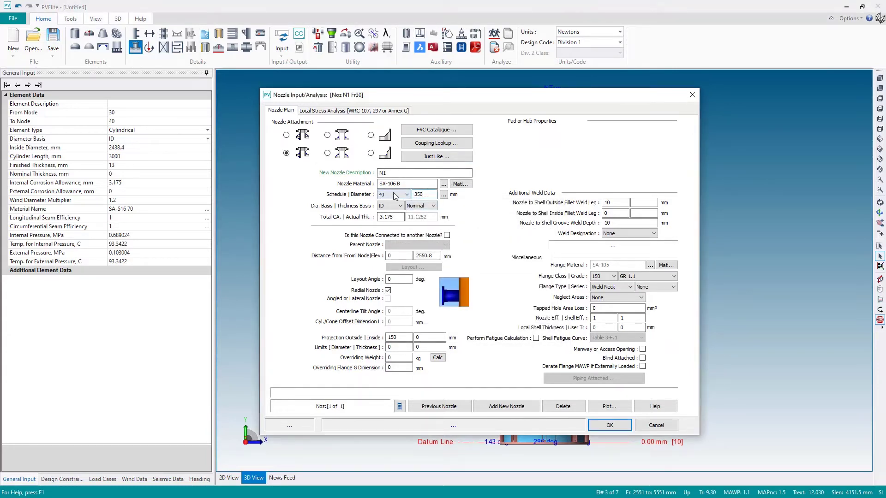
{"action": "key", "text": "Return"}
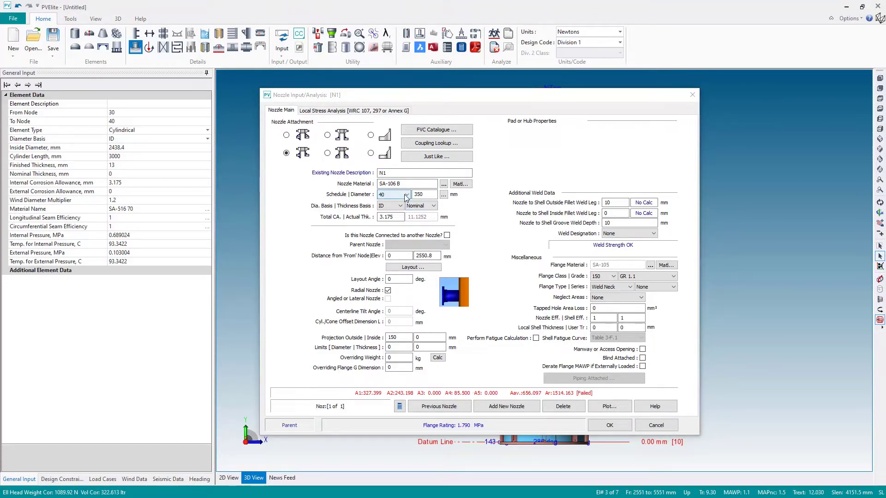
- Change N1's pipe schedule to 80 and run a quick calculation
{"action": "left_click", "coordinate": [406, 195]}
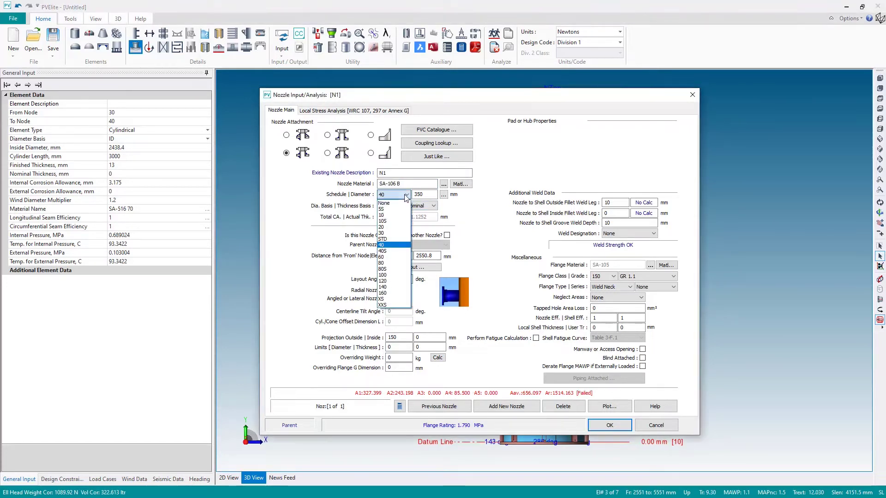
{"action": "left_click", "coordinate": [388, 263]}
{"action": "left_click", "coordinate": [387, 263]}
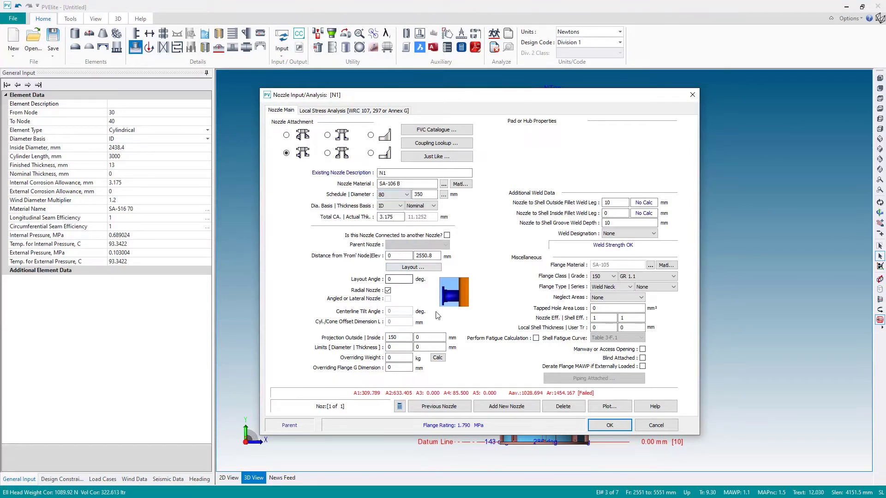
{"action": "left_click", "coordinate": [400, 407]}
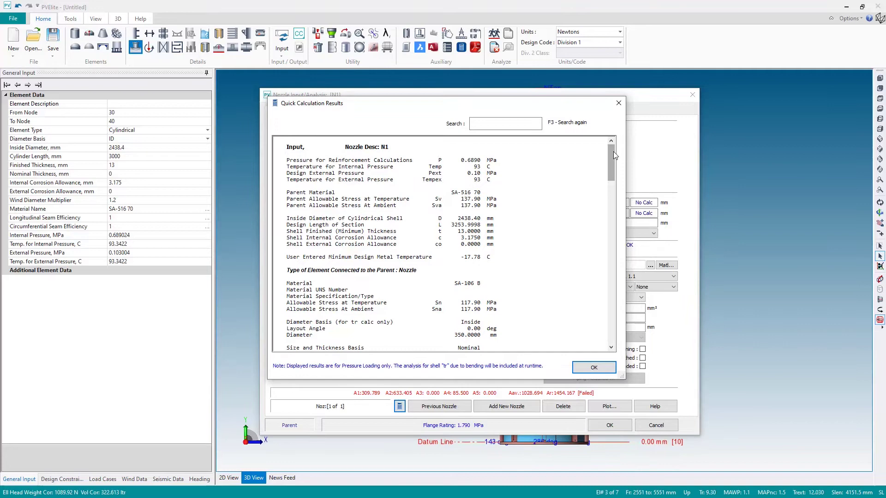
- Highlight the additional area needed, the insufficient-area warning and the add-pad recommendation, then close
{"action": "left_click_drag", "start_coordinate": [614, 152], "coordinate": [613, 218]}
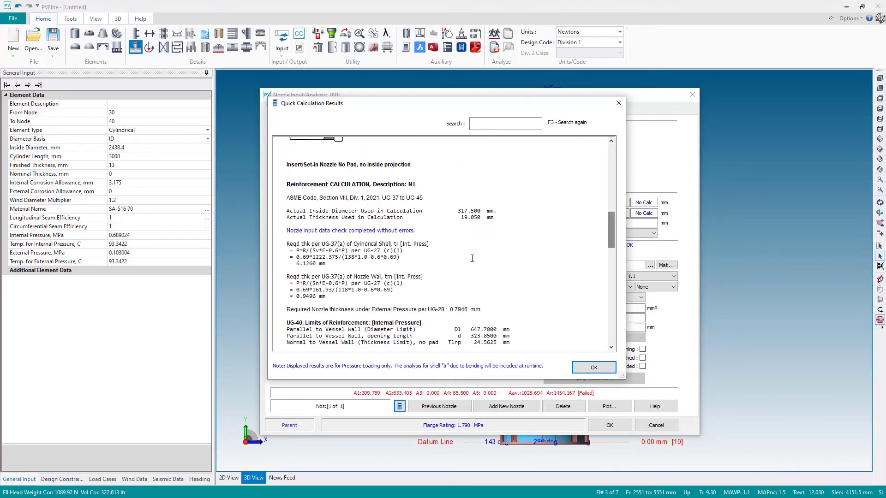
{"action": "scroll", "coordinate": [469, 259], "scroll_direction": "down", "scroll_amount": 20}
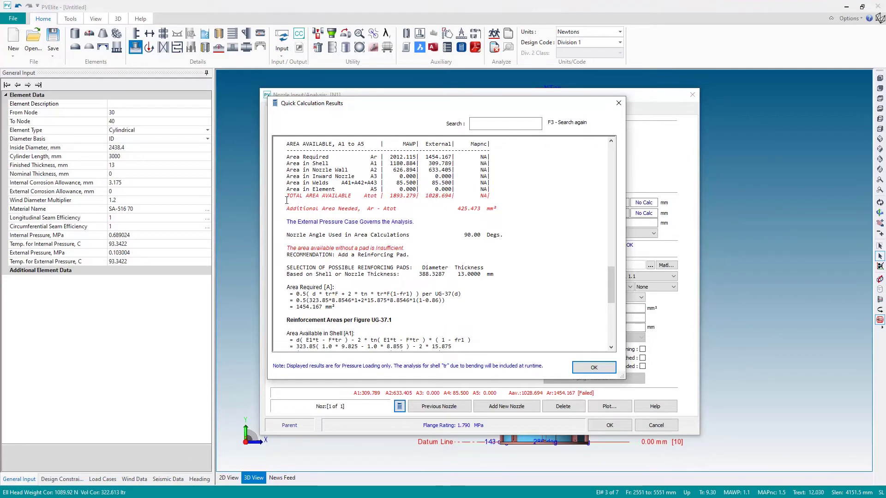
{"action": "left_click_drag", "start_coordinate": [287, 208], "coordinate": [503, 208]}
{"action": "left_click", "coordinate": [408, 191]}
{"action": "left_click_drag", "start_coordinate": [460, 208], "coordinate": [483, 210]}
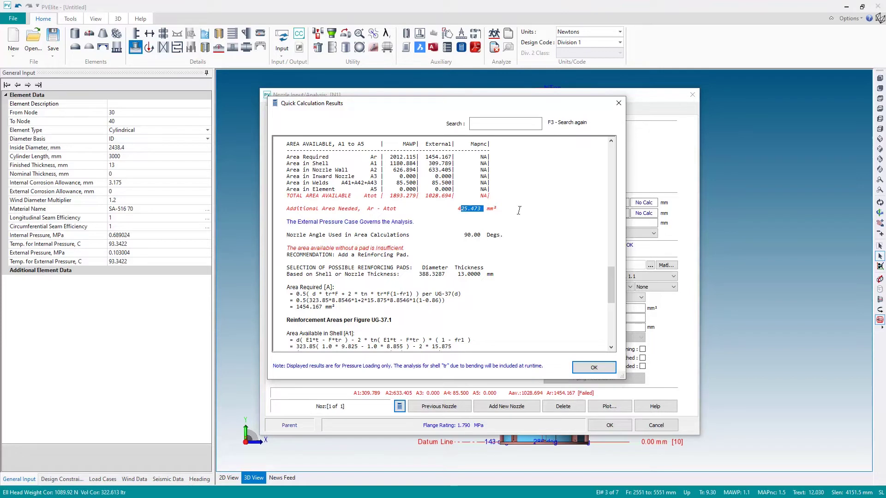
{"action": "left_click", "coordinate": [490, 214]}
{"action": "left_click_drag", "start_coordinate": [287, 250], "coordinate": [407, 249]}
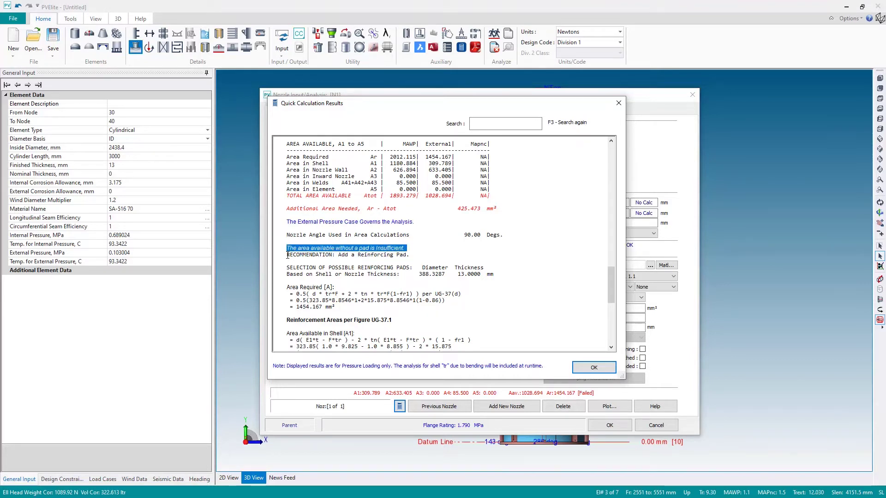
{"action": "left_click_drag", "start_coordinate": [288, 255], "coordinate": [408, 256]}
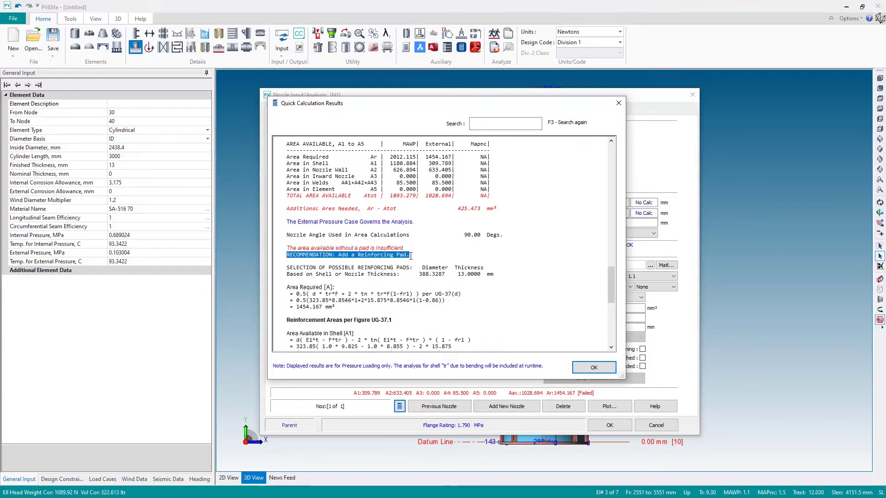
{"action": "left_click", "coordinate": [411, 255]}
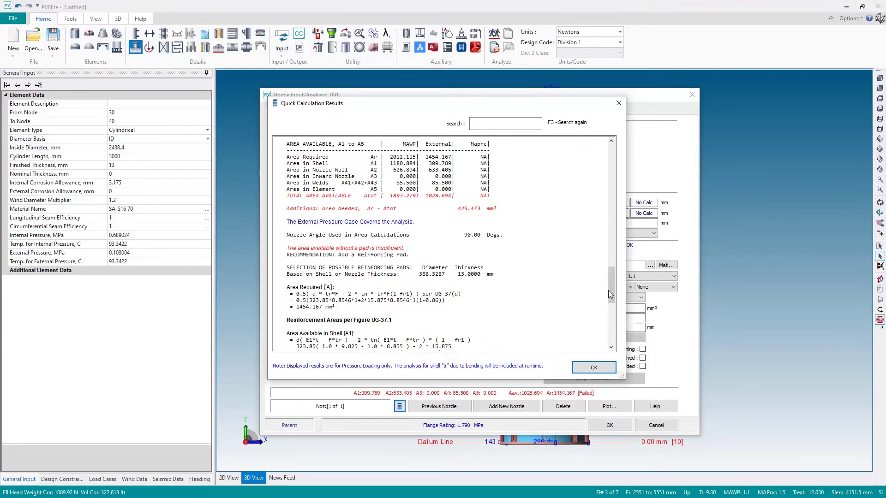
{"action": "left_click", "coordinate": [593, 369]}
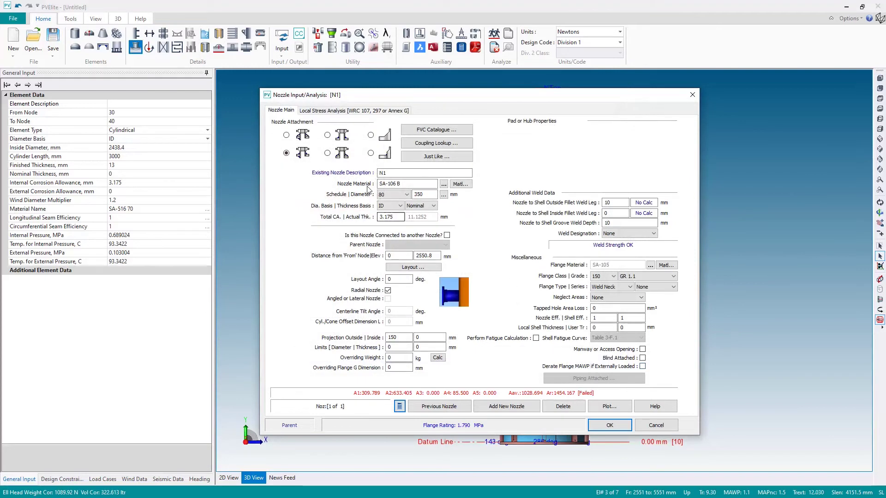
- Add a 14 mm reinforcing pad to N1 and place it 750 mm from node 30
{"action": "left_click", "coordinate": [286, 136]}
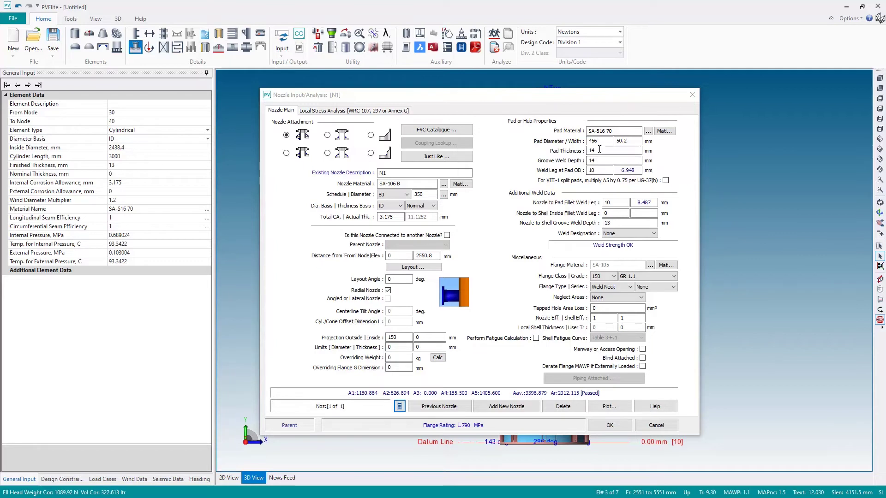
{"action": "double_click", "coordinate": [599, 149]}
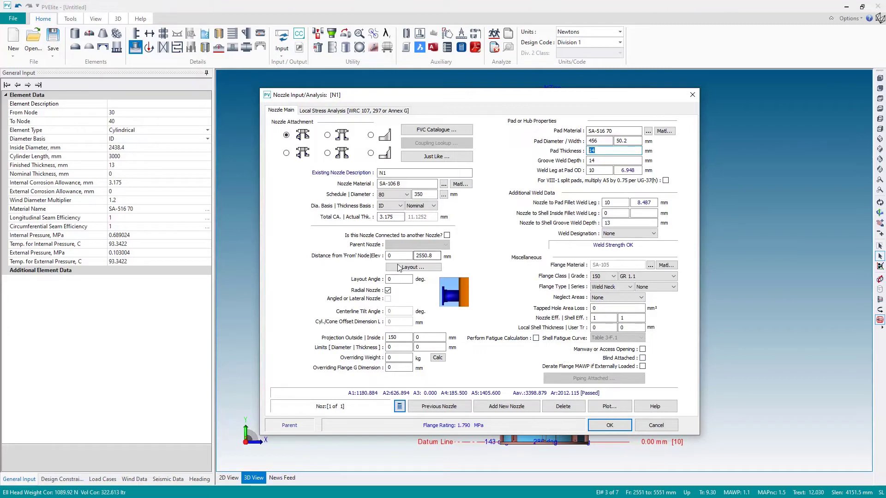
{"action": "left_click", "coordinate": [393, 255]}
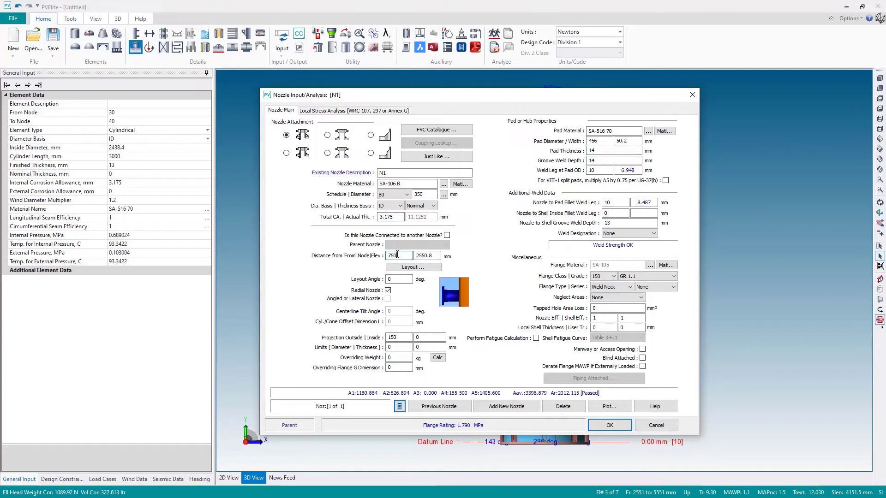
{"action": "left_click", "coordinate": [404, 279]}
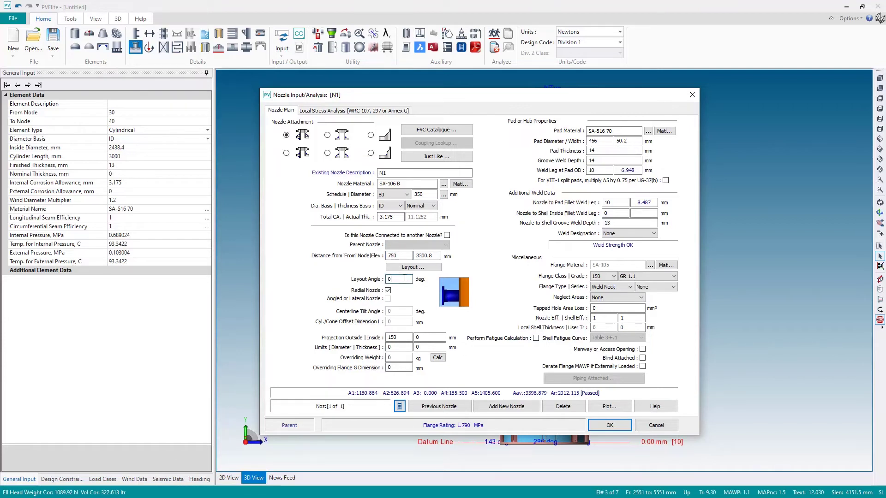
{"action": "left_click", "coordinate": [600, 424]}
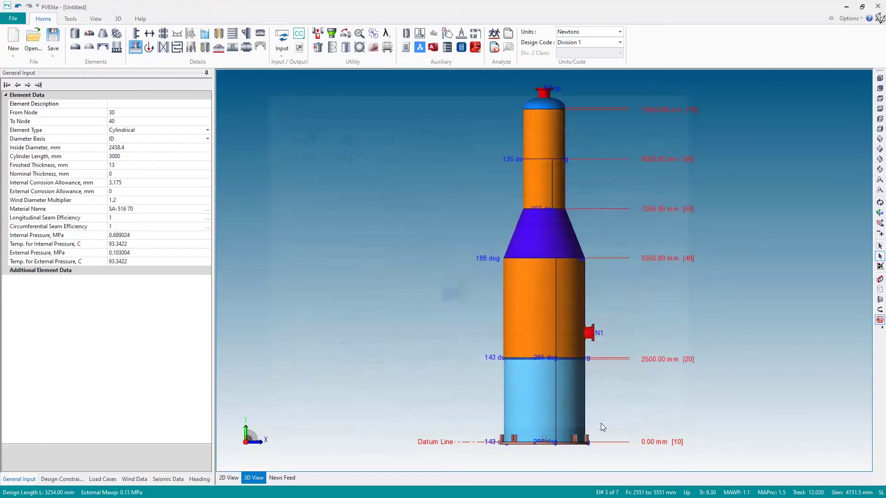
- Orbit and zoom the 3D view onto nozzle N1 to expose the longitudinal weld seam crossing it
{"action": "left_click", "coordinate": [881, 202]}
{"action": "left_click_drag", "start_coordinate": [684, 310], "coordinate": [580, 171]}
{"action": "scroll", "coordinate": [527, 342], "scroll_direction": "up", "scroll_amount": 3}
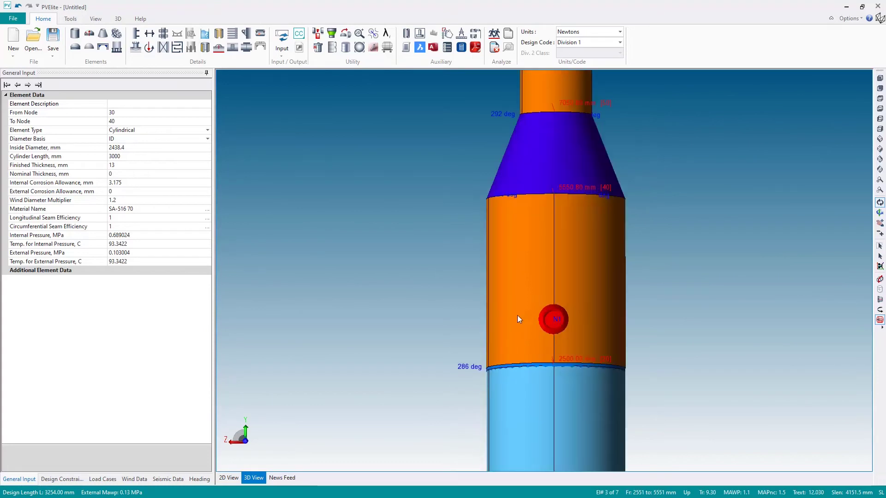
{"action": "left_click_drag", "start_coordinate": [517, 315], "coordinate": [580, 325]}
{"action": "scroll", "coordinate": [564, 317], "scroll_direction": "up", "scroll_amount": 2}
{"action": "scroll", "coordinate": [625, 221], "scroll_direction": "down", "scroll_amount": 1}
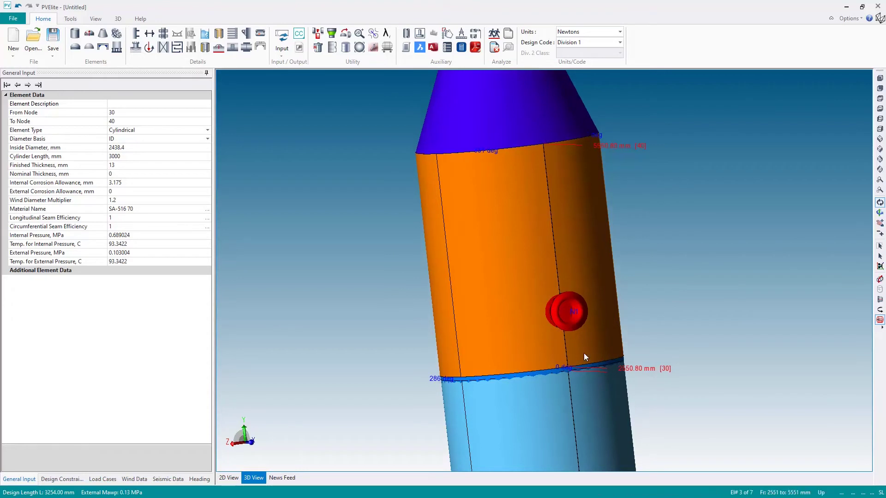
{"action": "left_click_drag", "start_coordinate": [584, 357], "coordinate": [545, 262]}
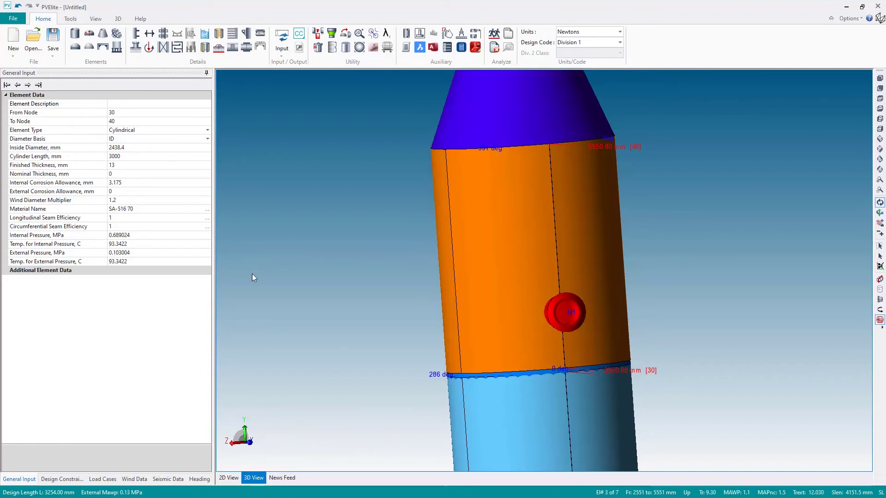
- Select the node 30–40 cylinder that carries nozzle N1
{"action": "left_click", "coordinate": [81, 219]}
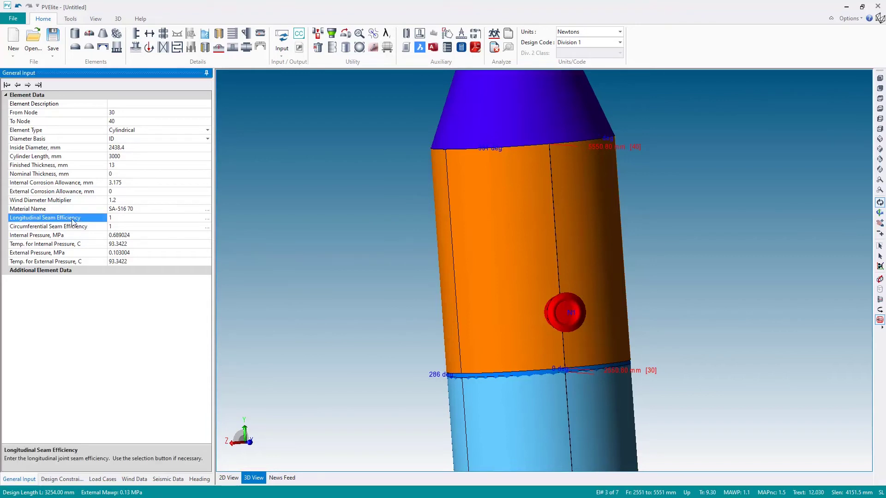
{"action": "left_click", "coordinate": [439, 237]}
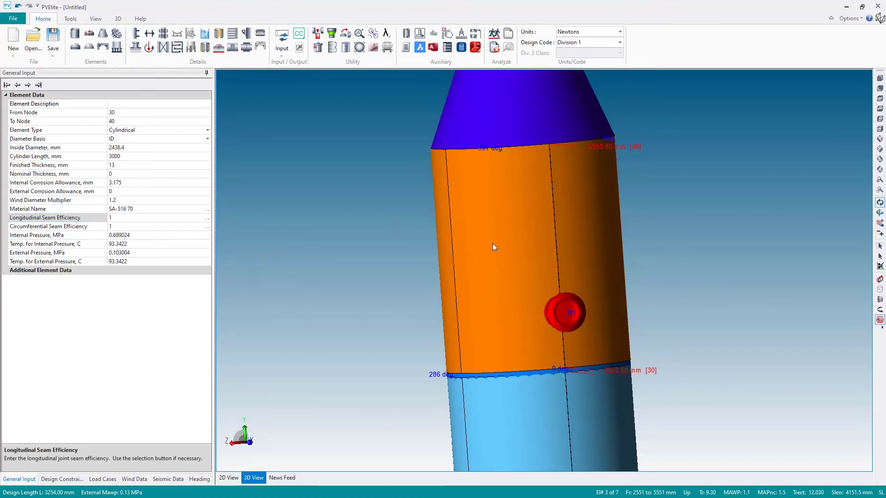
{"action": "left_click", "coordinate": [880, 256]}
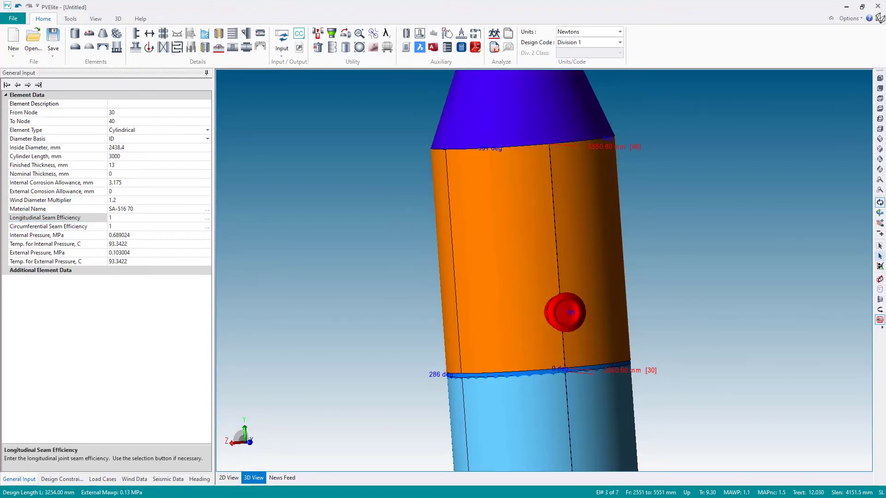
{"action": "left_click", "coordinate": [530, 248]}
{"action": "left_click", "coordinate": [78, 217]}
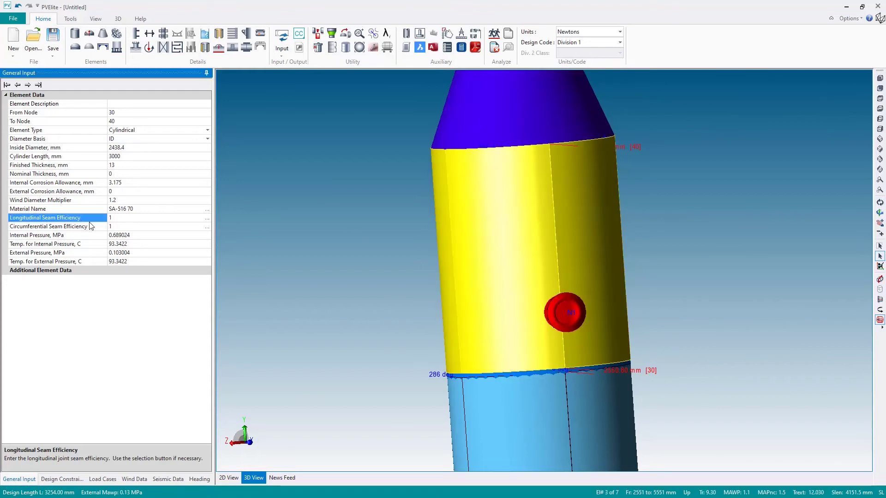
- In the longitudinal weld seam table, set seam #1 of row 30–40 to 90° and apply
{"action": "left_click", "coordinate": [207, 219]}
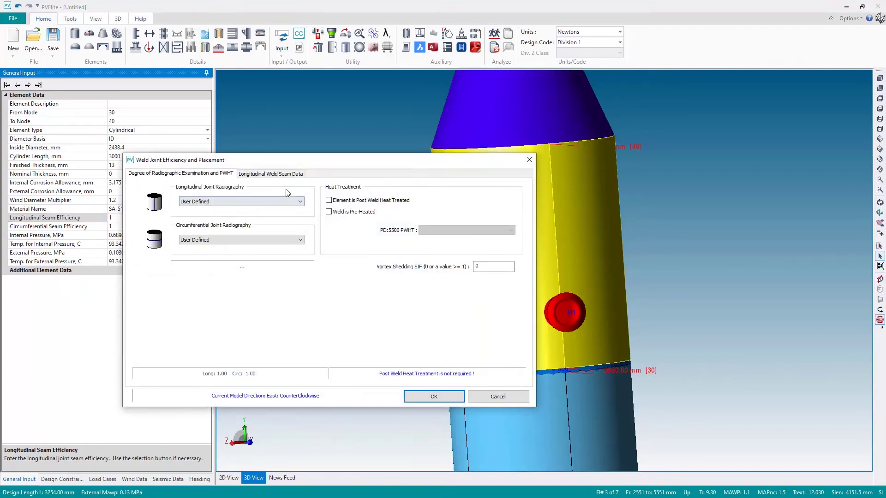
{"action": "left_click", "coordinate": [277, 174]}
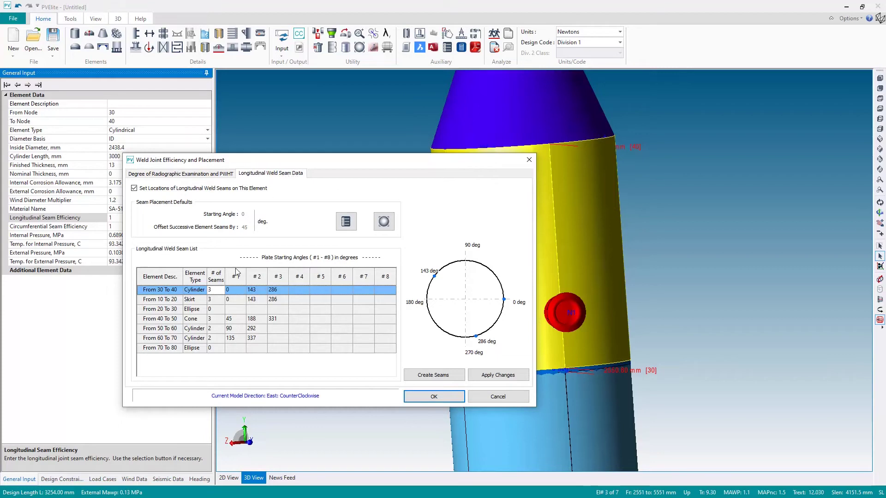
{"action": "left_click", "coordinate": [234, 291]}
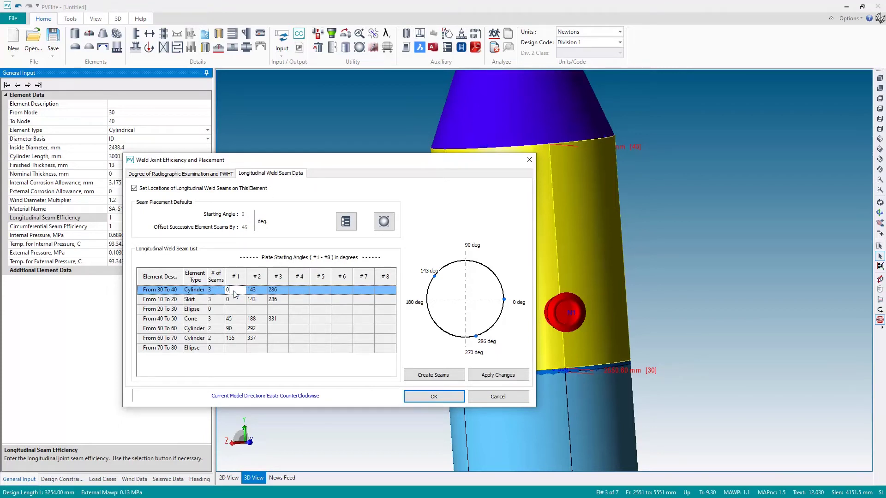
{"action": "double_click", "coordinate": [234, 291]}
{"action": "key", "text": "Return"}
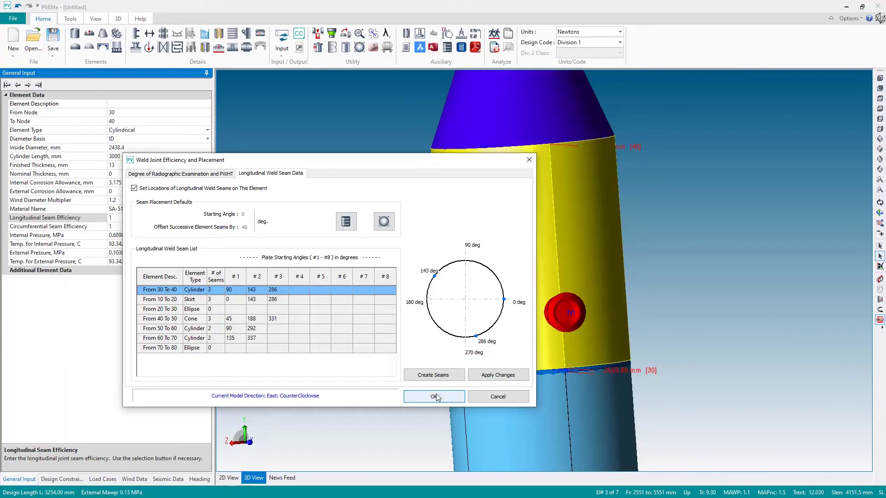
{"action": "left_click", "coordinate": [486, 376]}
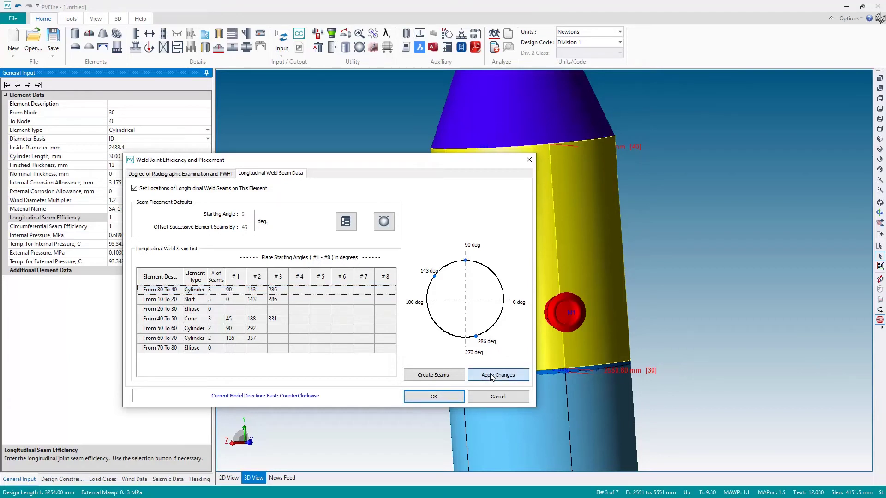
{"action": "left_click", "coordinate": [432, 398]}
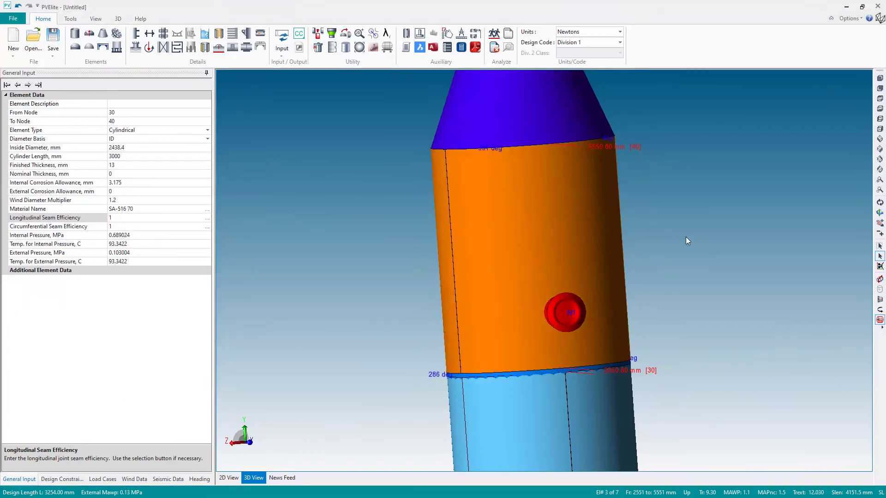
{"action": "left_click", "coordinate": [880, 202]}
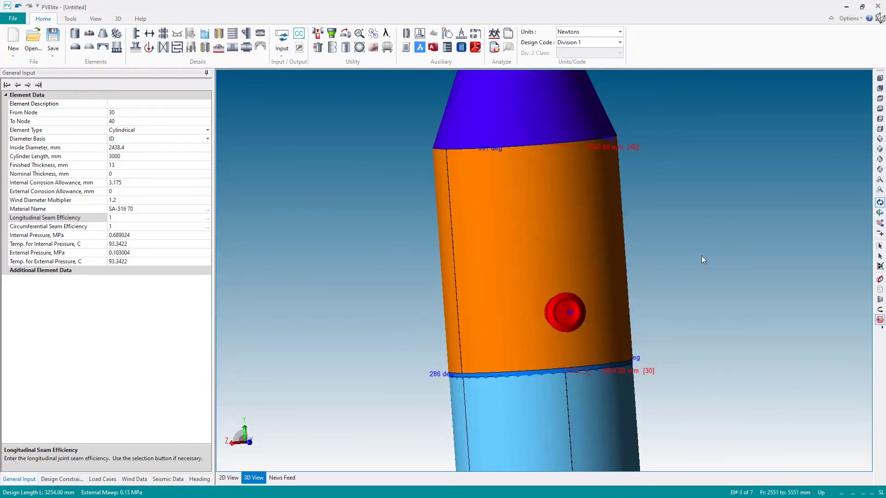
{"action": "left_click_drag", "start_coordinate": [701, 255], "coordinate": [557, 273]}
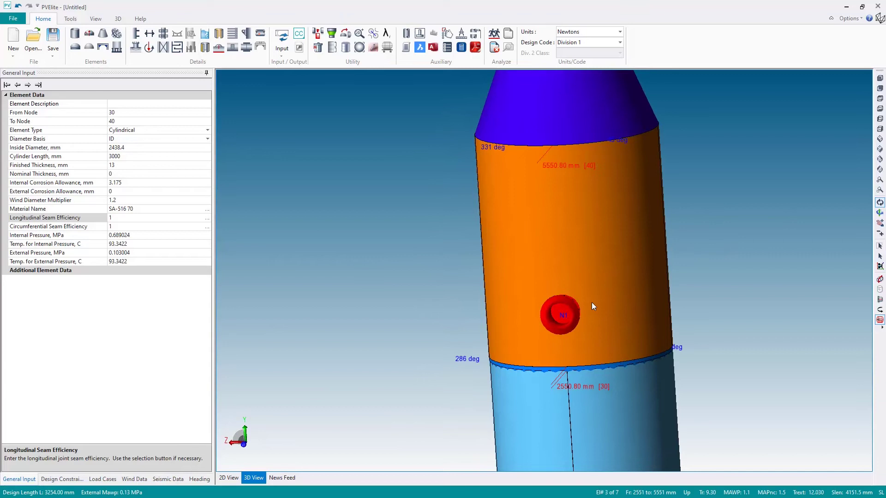
{"action": "left_click", "coordinate": [880, 139]}
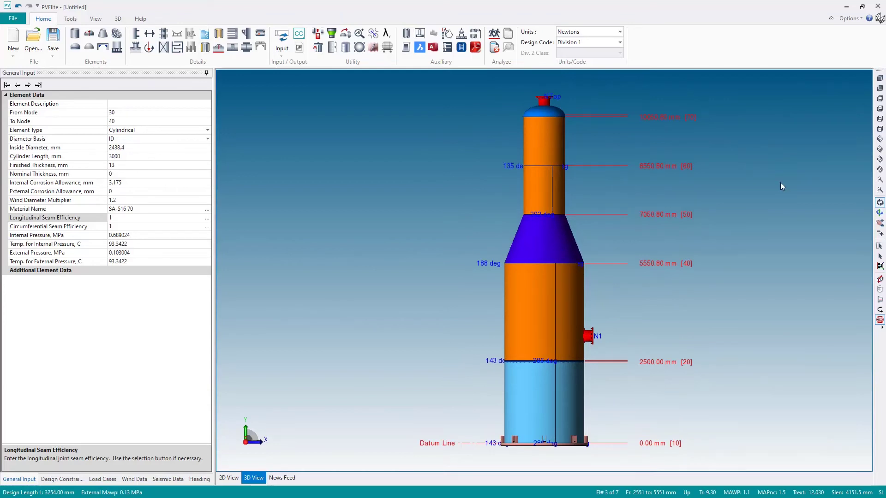
{"action": "left_click", "coordinate": [880, 257]}
{"action": "left_click", "coordinate": [536, 125]}
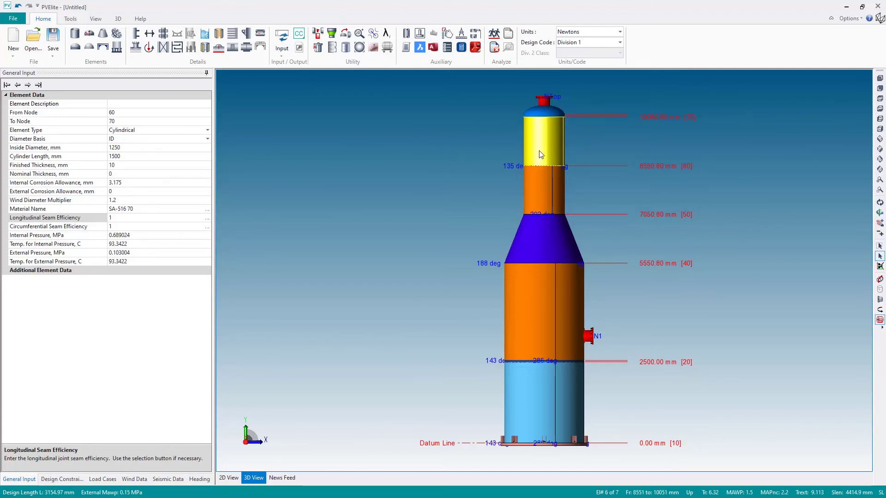
- Create a platform on node 60 named ACCESS1, 1450 mm from the node
{"action": "left_click", "coordinate": [164, 34]}
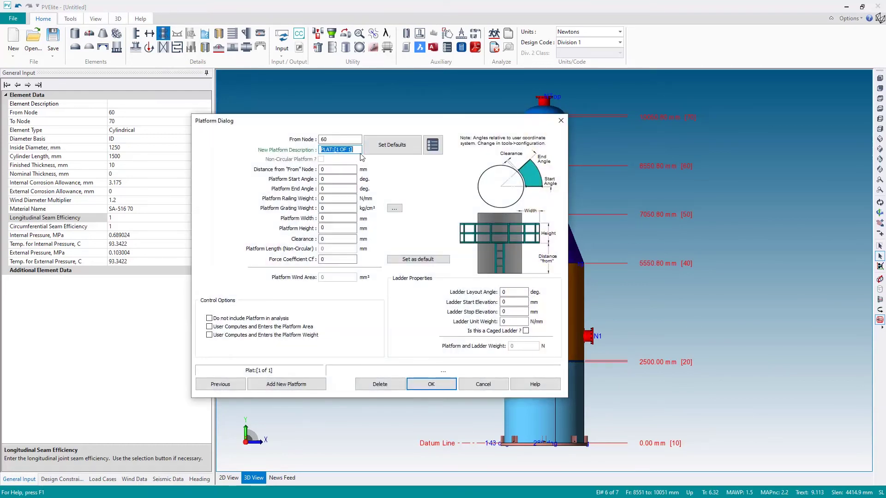
{"action": "type", "text": "ACCESS1"}
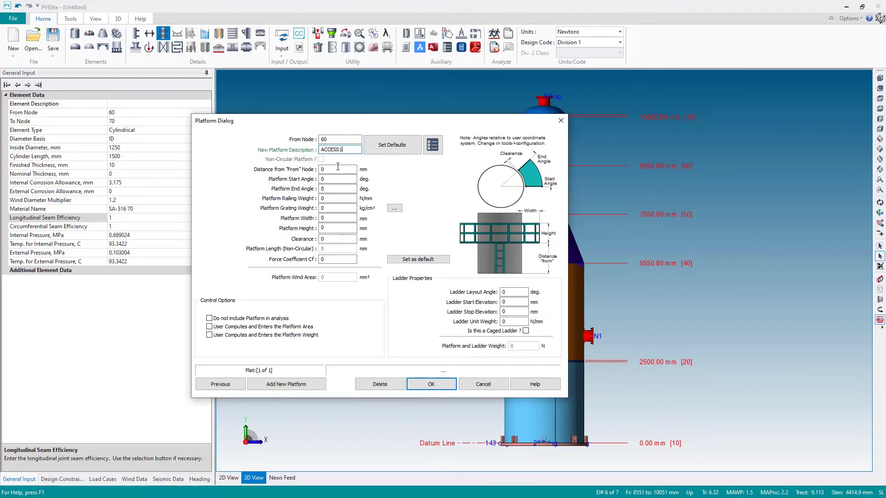
{"action": "left_click", "coordinate": [337, 169]}
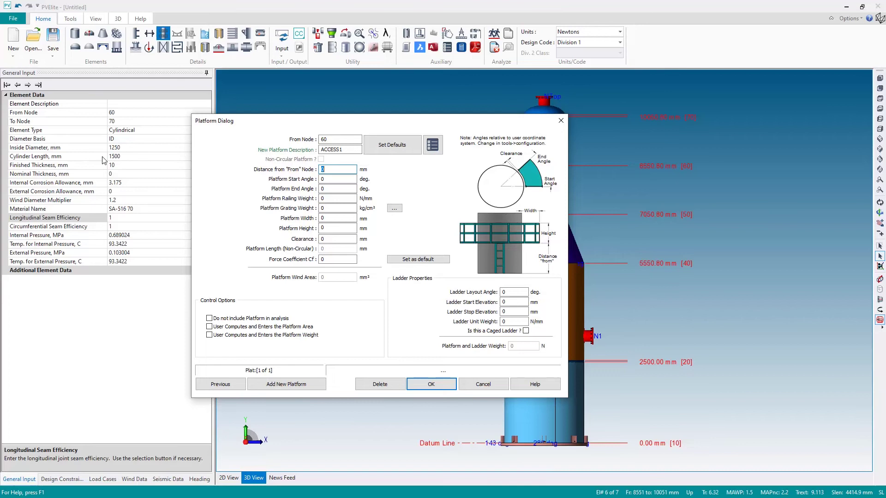
{"action": "type", "text": "145"}
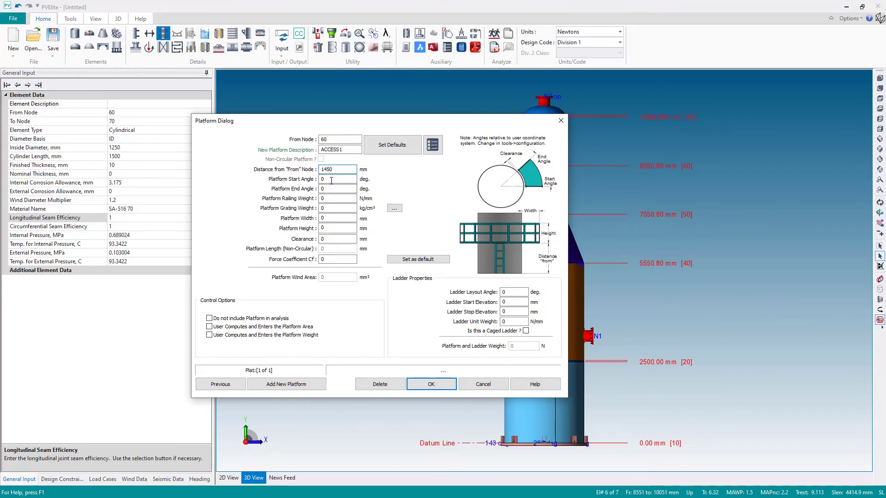
- Set the platform to span 0° to 130° with a railing weight of 3 N/mm
{"action": "left_click", "coordinate": [331, 181]}
{"action": "left_click", "coordinate": [331, 180]}
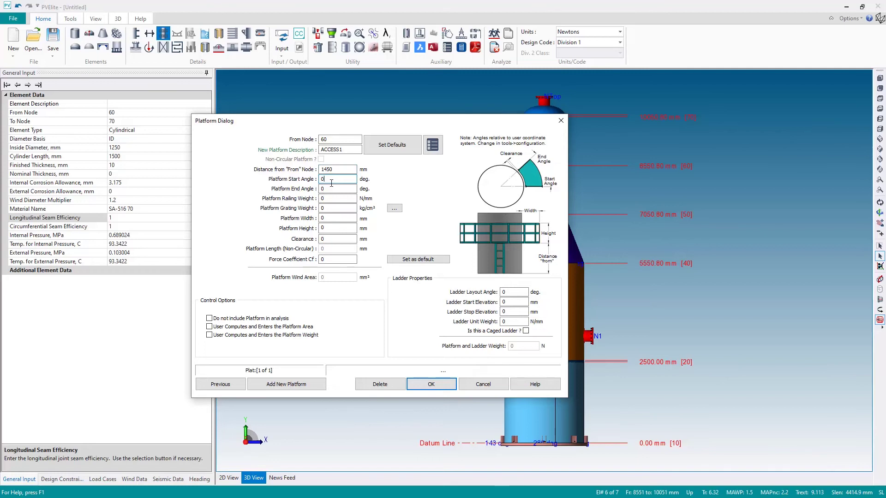
{"action": "key", "text": "Tab"}
{"action": "type", "text": "130"}
{"action": "double_click", "coordinate": [338, 201]}
{"action": "type", "text": "3"}
{"action": "left_click", "coordinate": [341, 208]}
{"action": "left_click", "coordinate": [398, 209]}
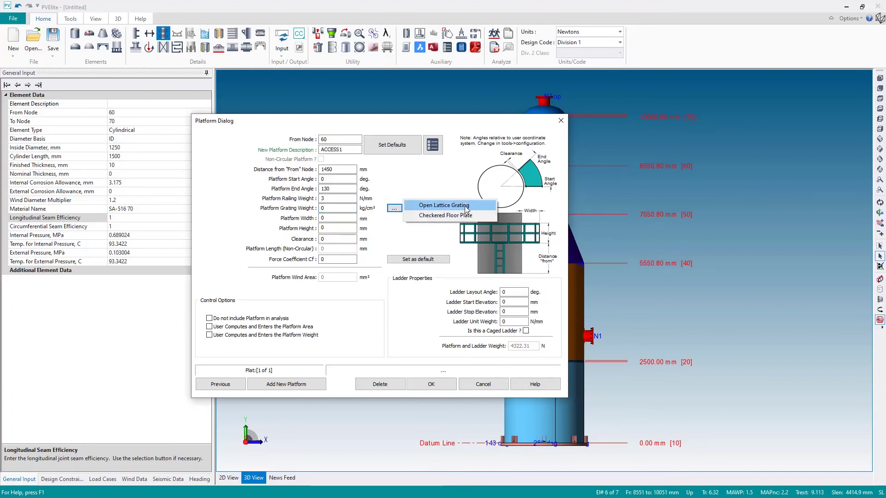
- Pick the 1 1/4 x 1/8 open lattice grating, giving 0.0030256 kg/cm² grating weight
{"action": "left_click", "coordinate": [465, 206]}
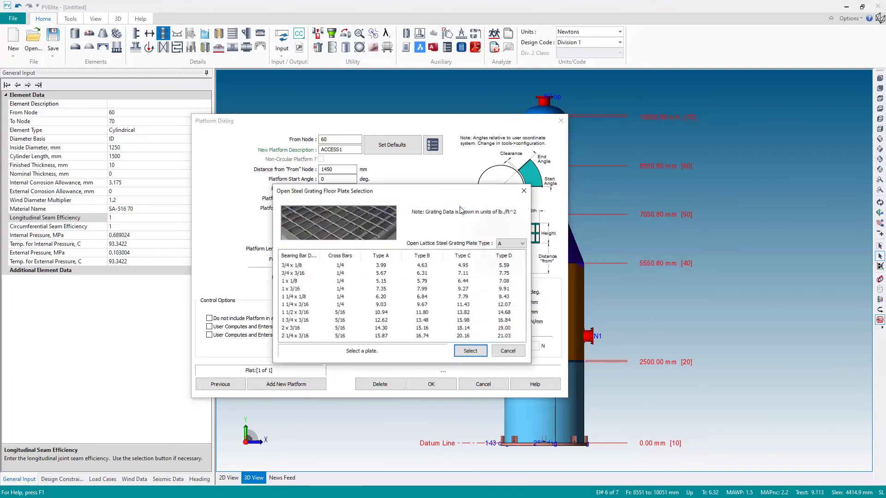
{"action": "left_click", "coordinate": [294, 298]}
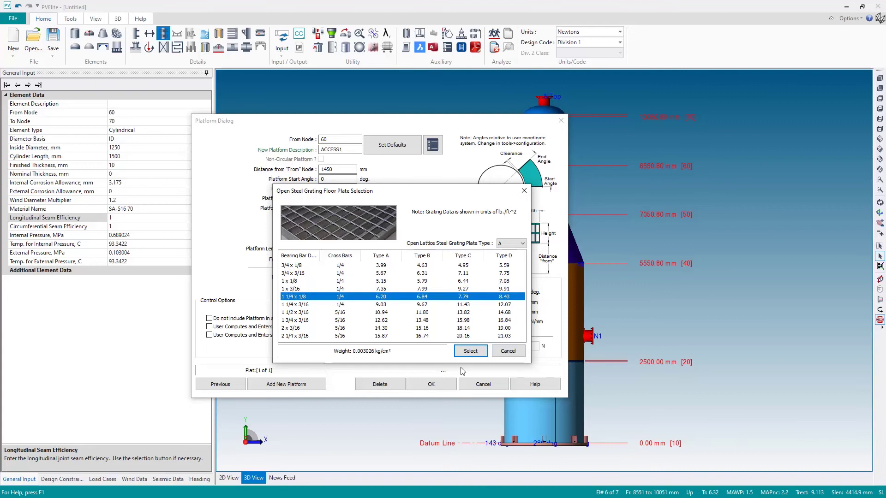
{"action": "left_click", "coordinate": [469, 351]}
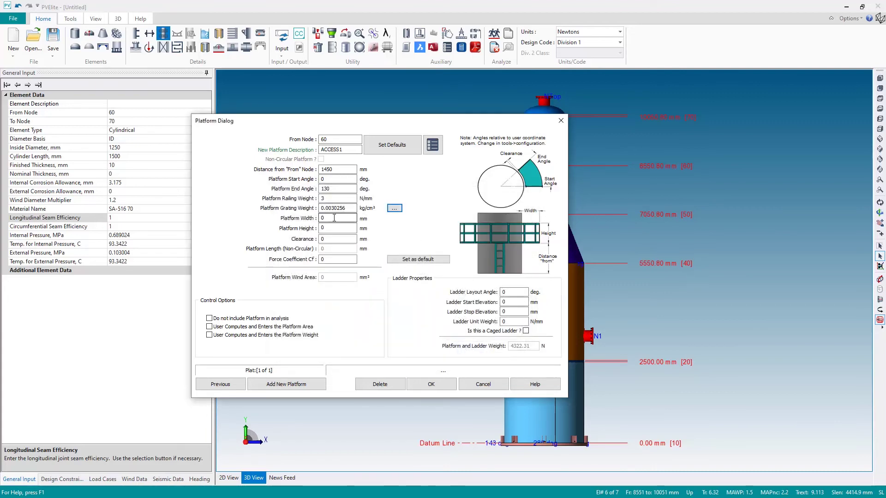
- Enter platform width 1000, height 1200, clearance 150 mm and force coefficient 1.5
{"action": "left_click", "coordinate": [334, 218]}
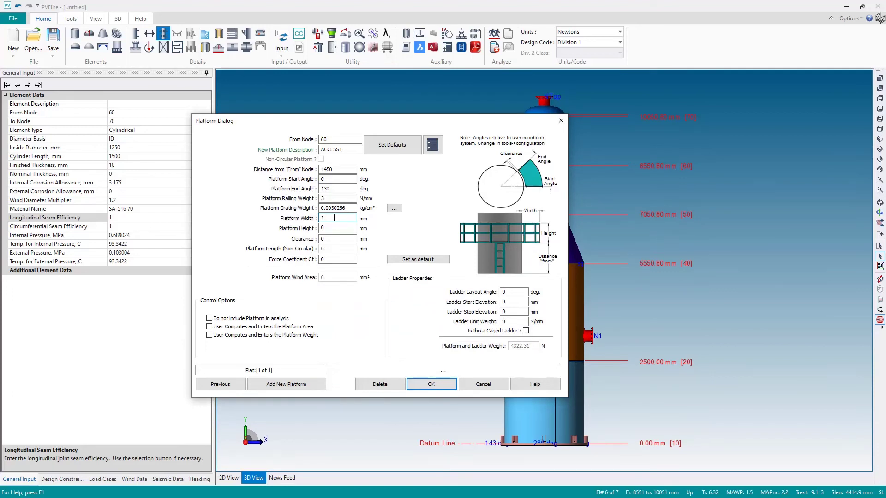
{"action": "left_click", "coordinate": [328, 229]}
{"action": "left_click", "coordinate": [334, 238]}
{"action": "type", "text": "150"}
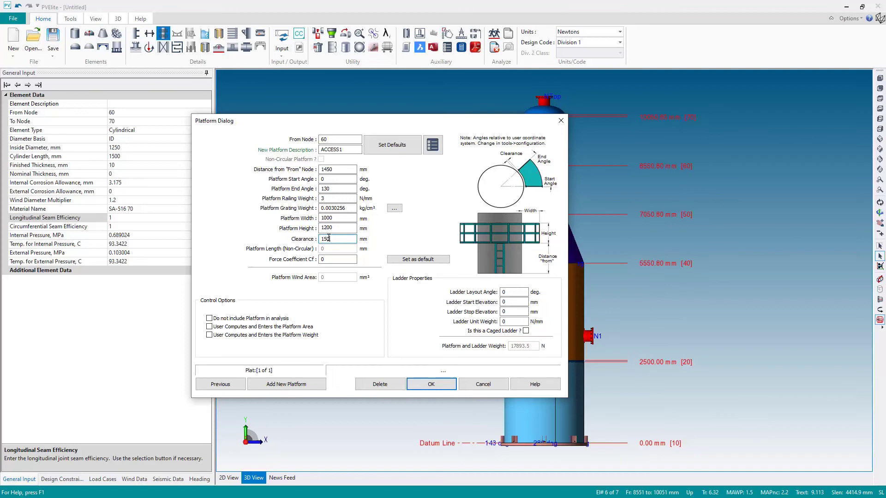
{"action": "left_click", "coordinate": [330, 260]}
{"action": "type", "text": "1."}
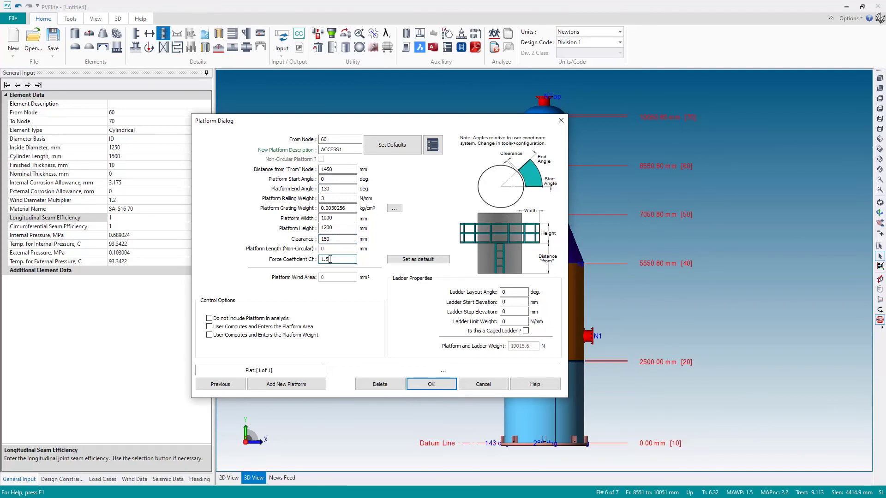
{"action": "type", "text": "5"}
{"action": "left_click", "coordinate": [335, 269]}
- Toggle the user-entered platform wind area on and back off, keeping the computed area
{"action": "left_click", "coordinate": [210, 328]}
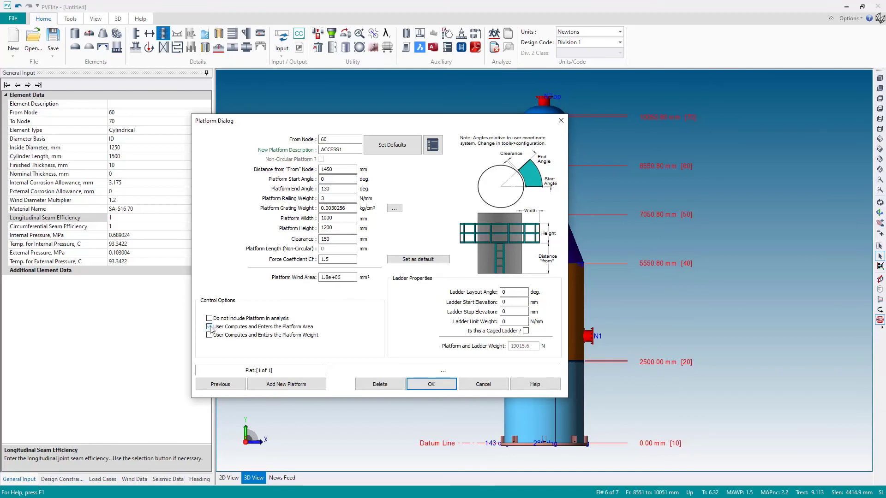
{"action": "double_click", "coordinate": [345, 278]}
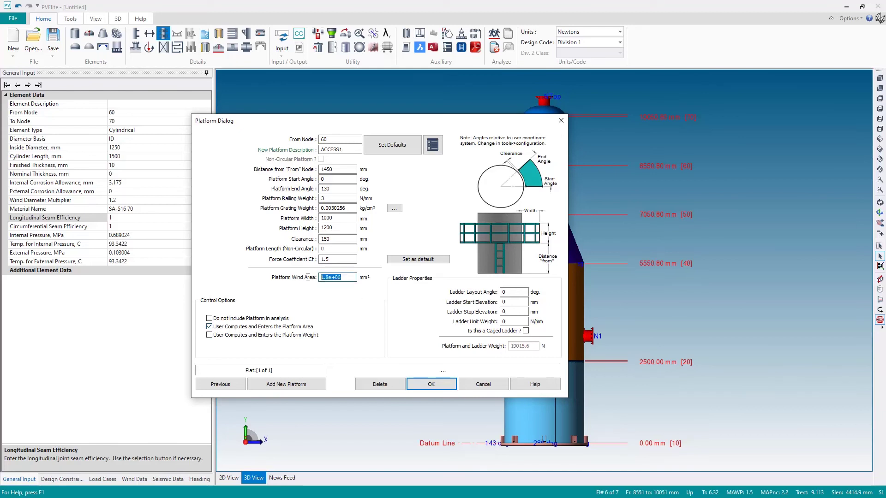
{"action": "left_click", "coordinate": [345, 278]}
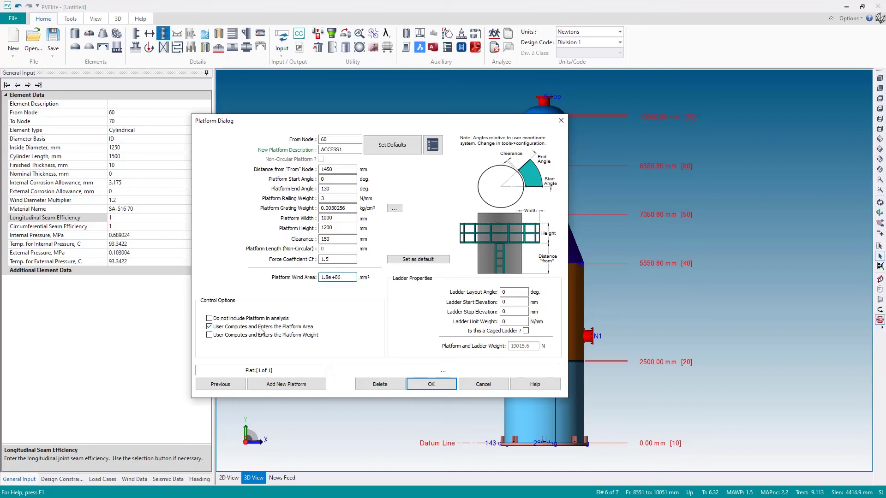
{"action": "left_click", "coordinate": [261, 327]}
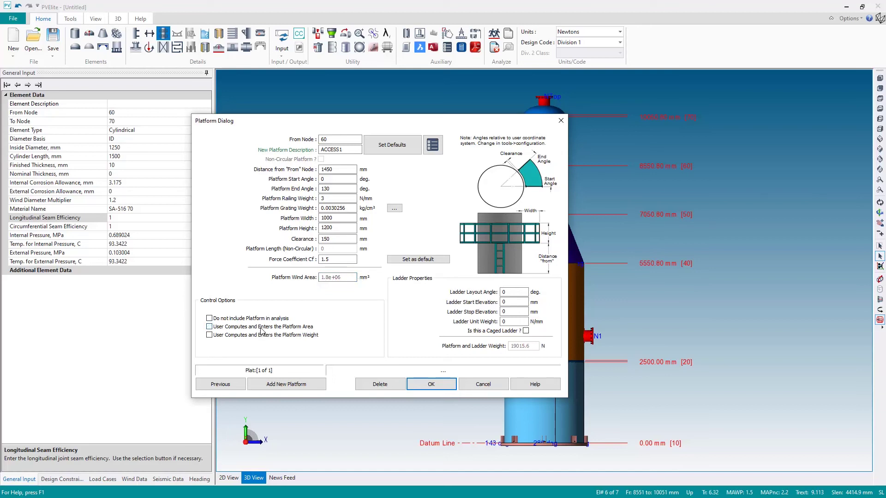
{"action": "double_click", "coordinate": [507, 292]}
- Give the ladder elevations 0 to -3000 mm, unit weight 3 N/mm, and mark it caged
{"action": "left_click", "coordinate": [509, 303]}
{"action": "double_click", "coordinate": [509, 311]}
{"action": "double_click", "coordinate": [509, 321]}
{"action": "left_click", "coordinate": [526, 331]}
{"action": "left_click", "coordinate": [307, 336]}
{"action": "left_click", "coordinate": [286, 336]}
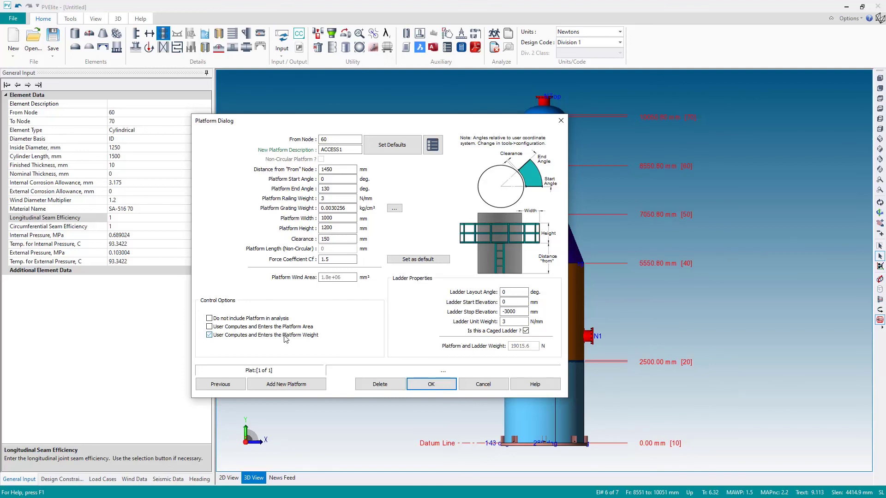
- Confirm the ACCESS1 platform dialog, orbit to inspect the new platform, then reset to front view
{"action": "left_click", "coordinate": [425, 384]}
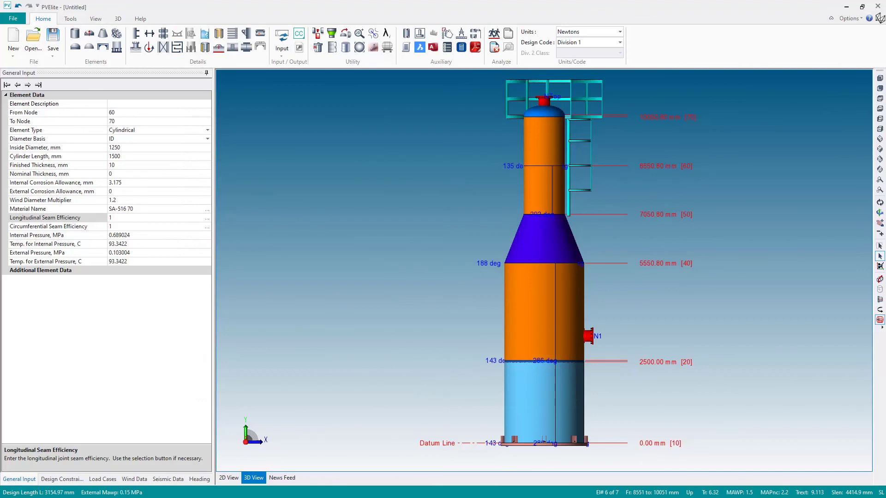
{"action": "left_click", "coordinate": [880, 202]}
{"action": "left_click_drag", "start_coordinate": [609, 119], "coordinate": [690, 304]}
{"action": "left_click", "coordinate": [879, 79]}
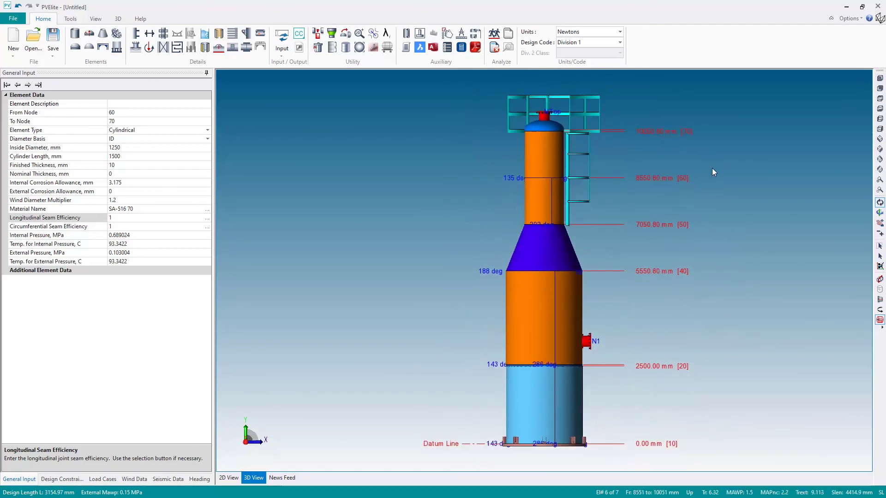